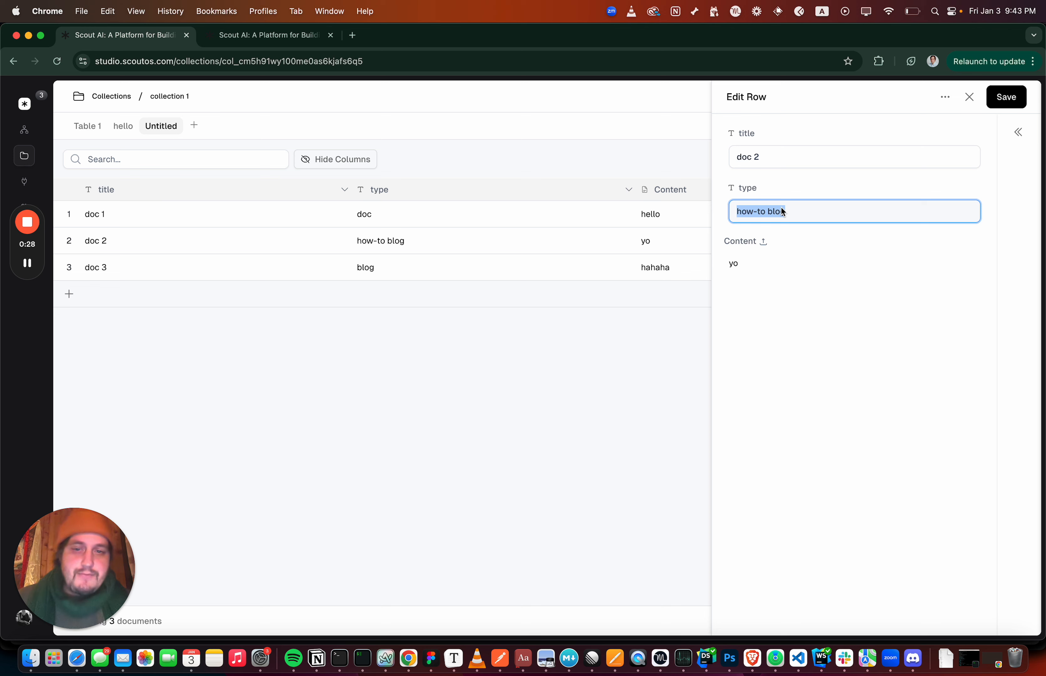
pyautogui.click(435, 356)
pyautogui.click(1022, 189)
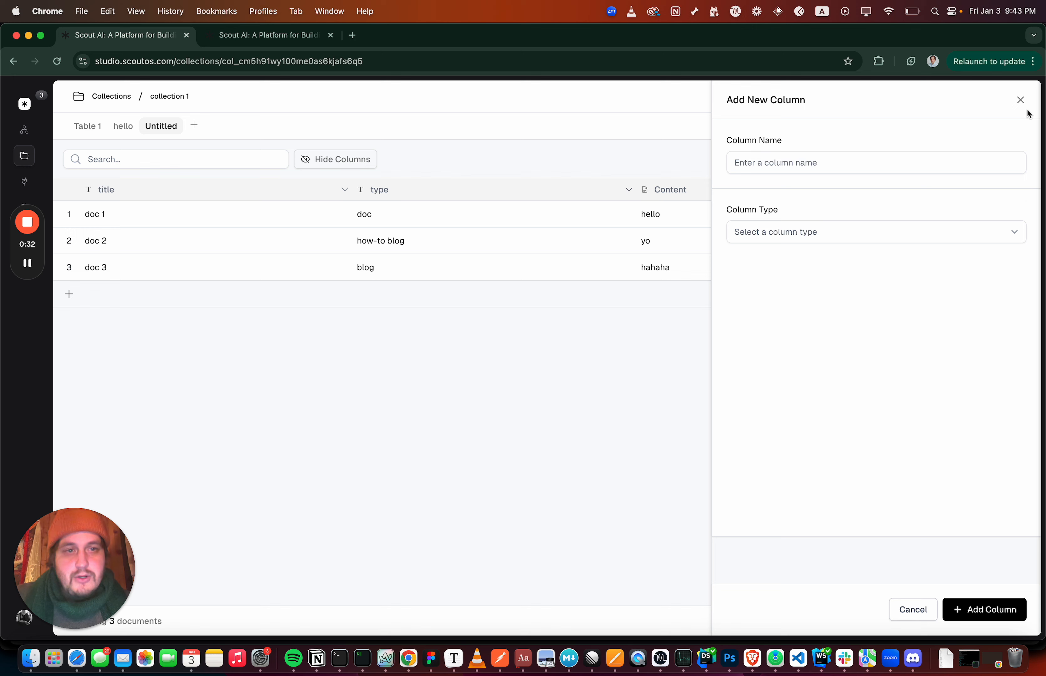
pyautogui.click(1021, 100)
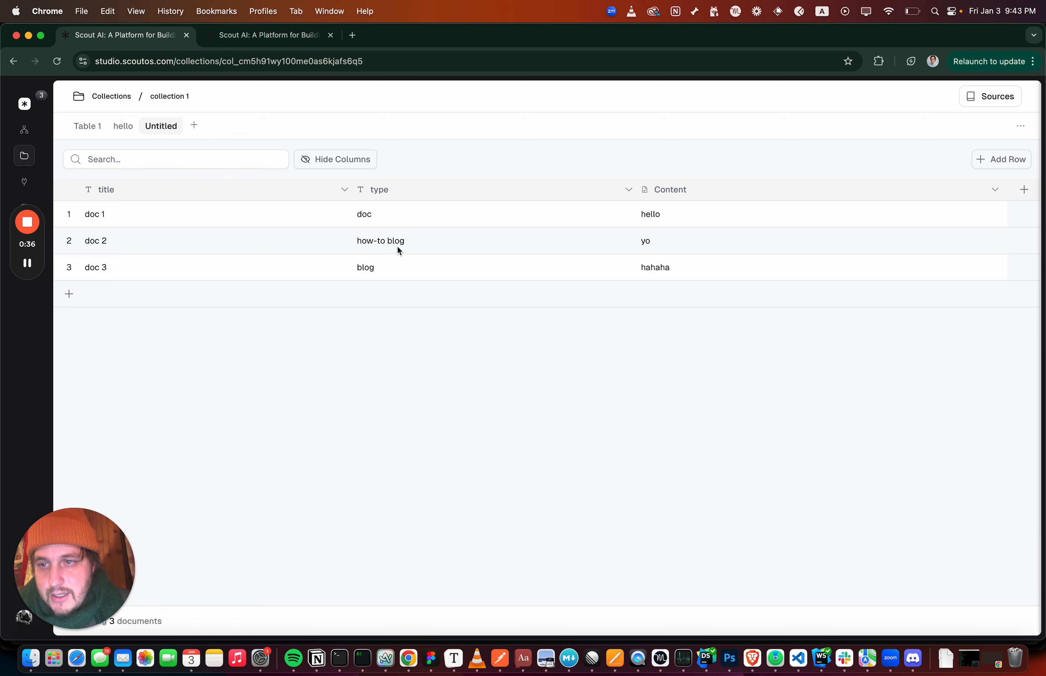
# Step: Switch to the workflow and examine the Classify User Input block's system prompt and class options
pyautogui.click(277, 36)
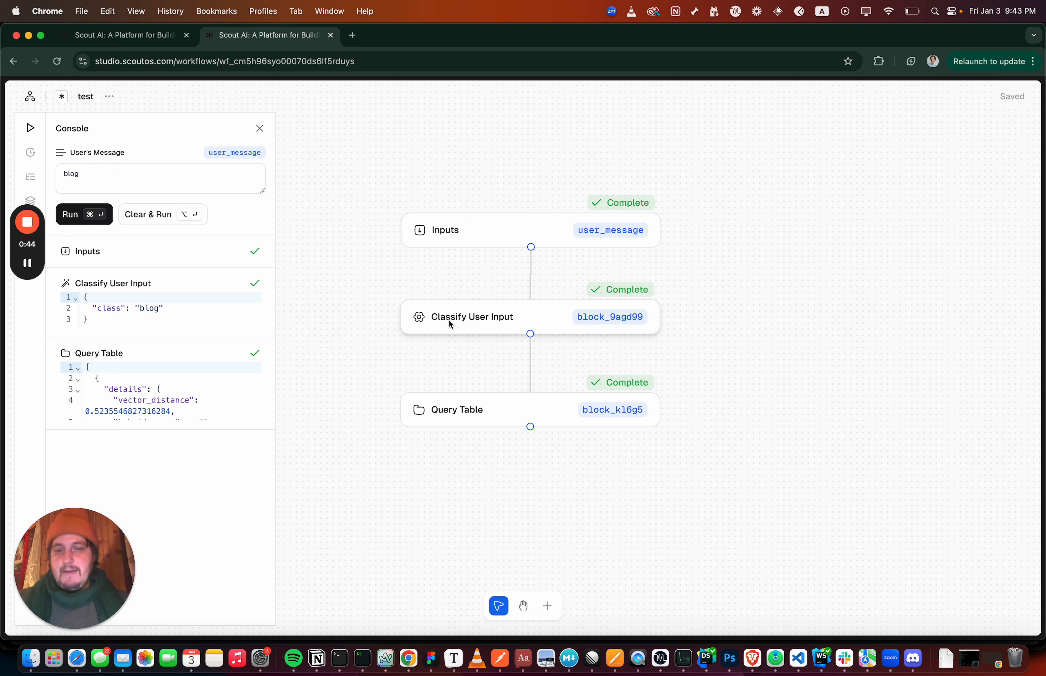
pyautogui.click(420, 320)
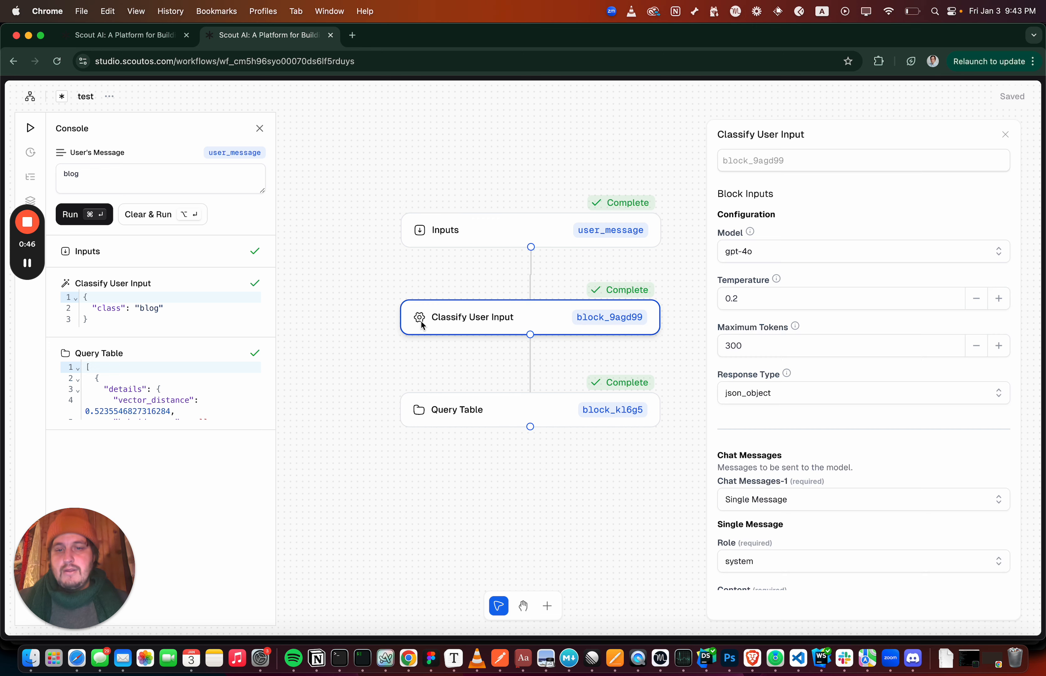
pyautogui.scroll(-8, 895, 374)
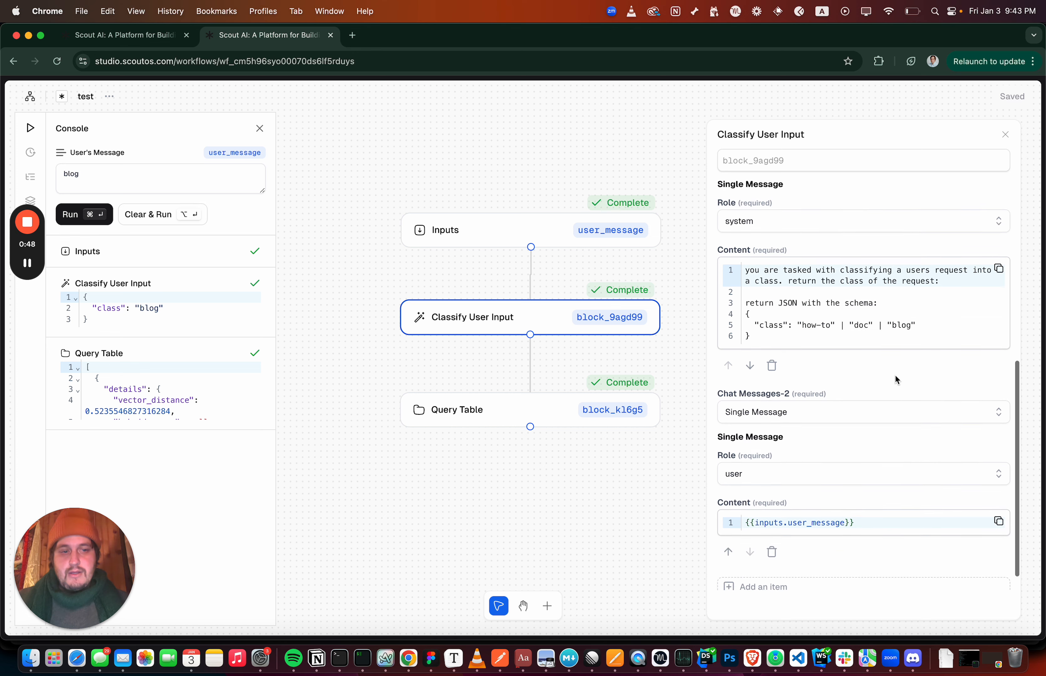
pyautogui.moveTo(920, 325); pyautogui.dragTo(845, 326)
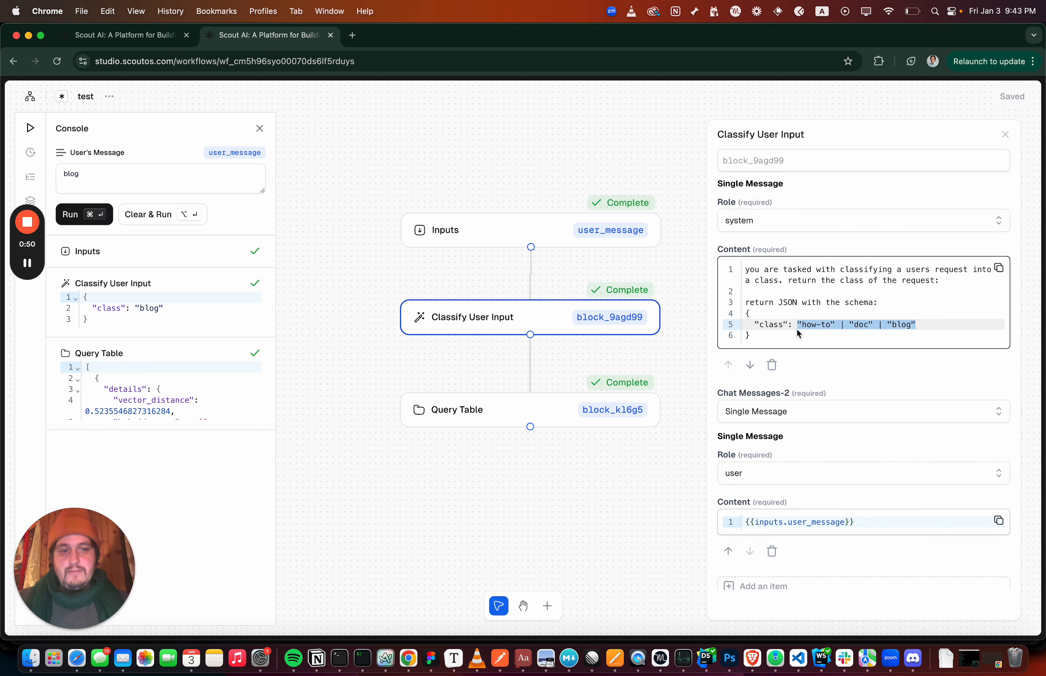
pyautogui.click(820, 324)
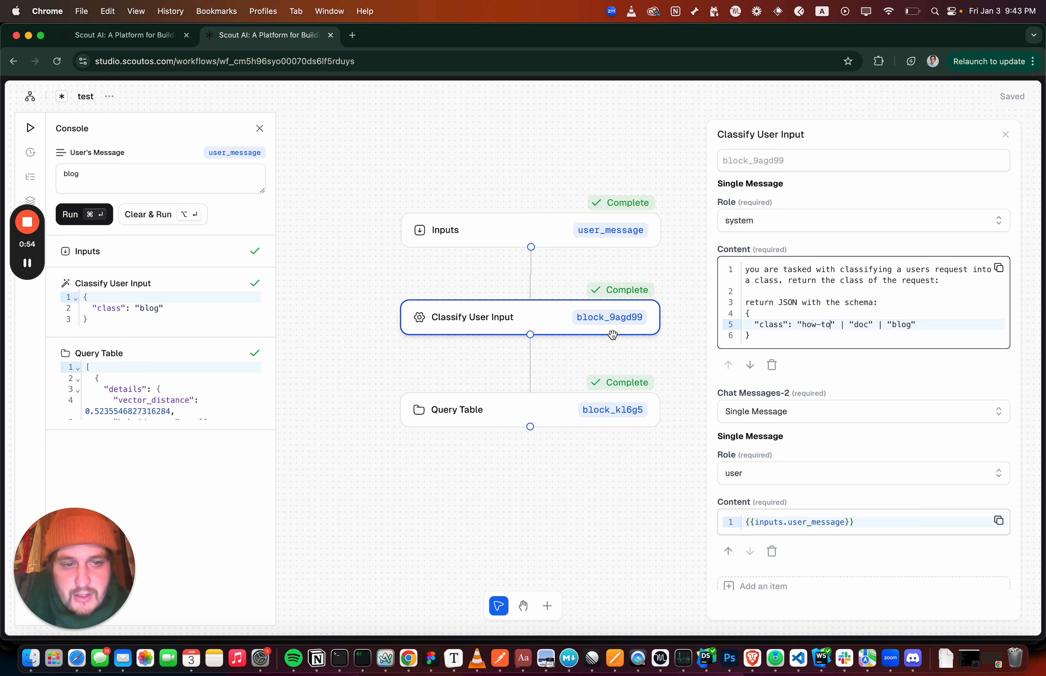
# Step: Examine the Query Table block's configuration, especially the Filters expression using the classified output
pyautogui.click(423, 410)
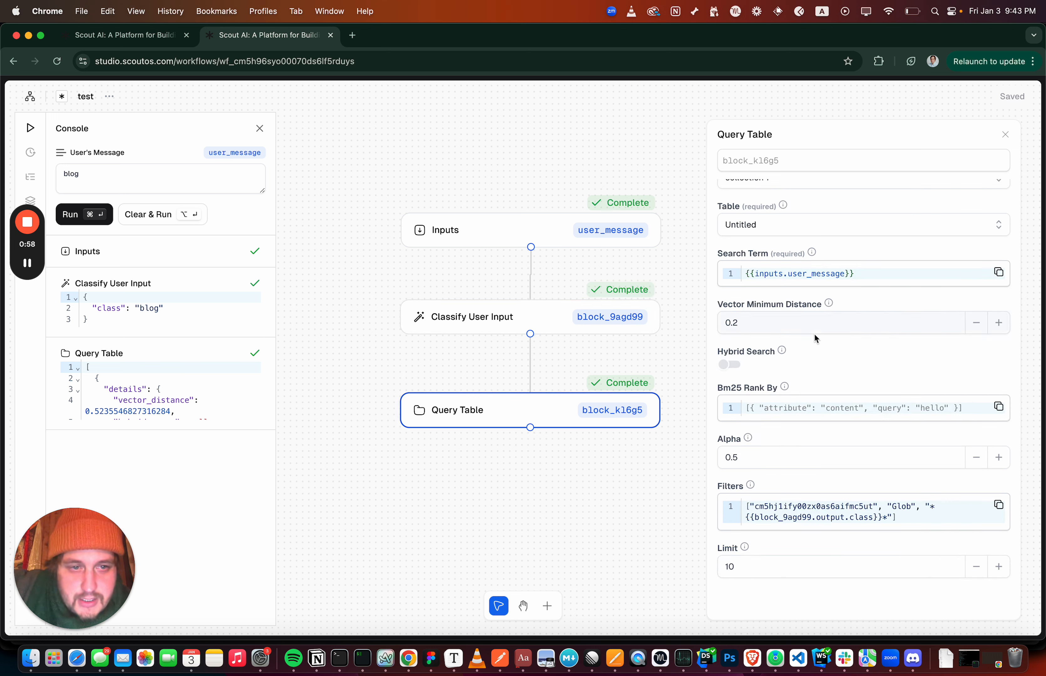
pyautogui.scroll(3, 815, 334)
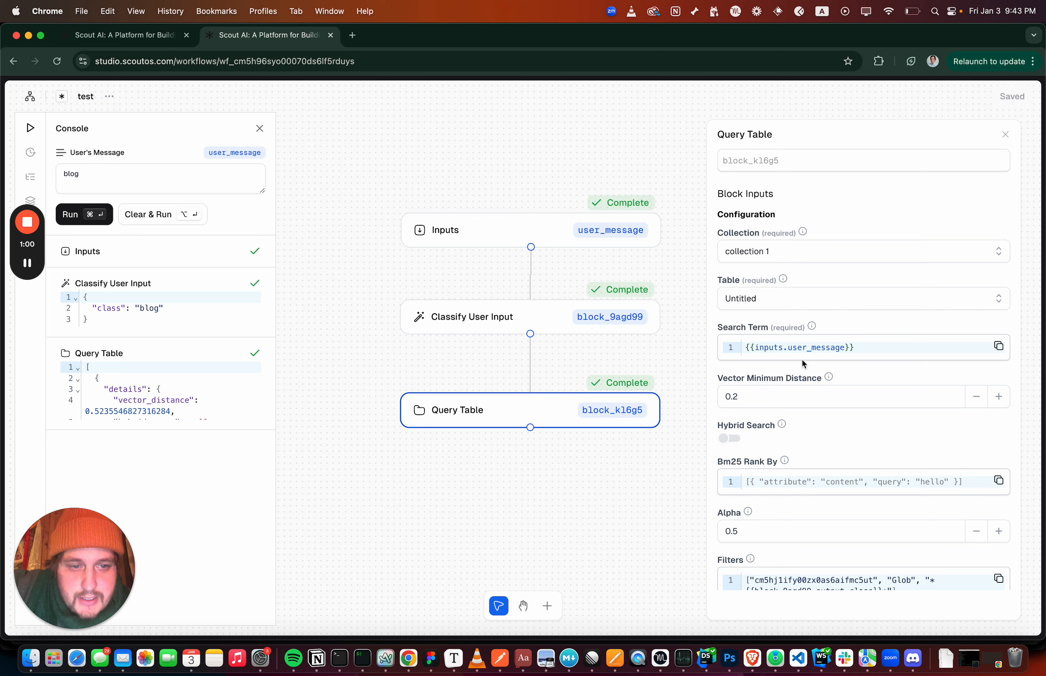
pyautogui.scroll(-2, 801, 358)
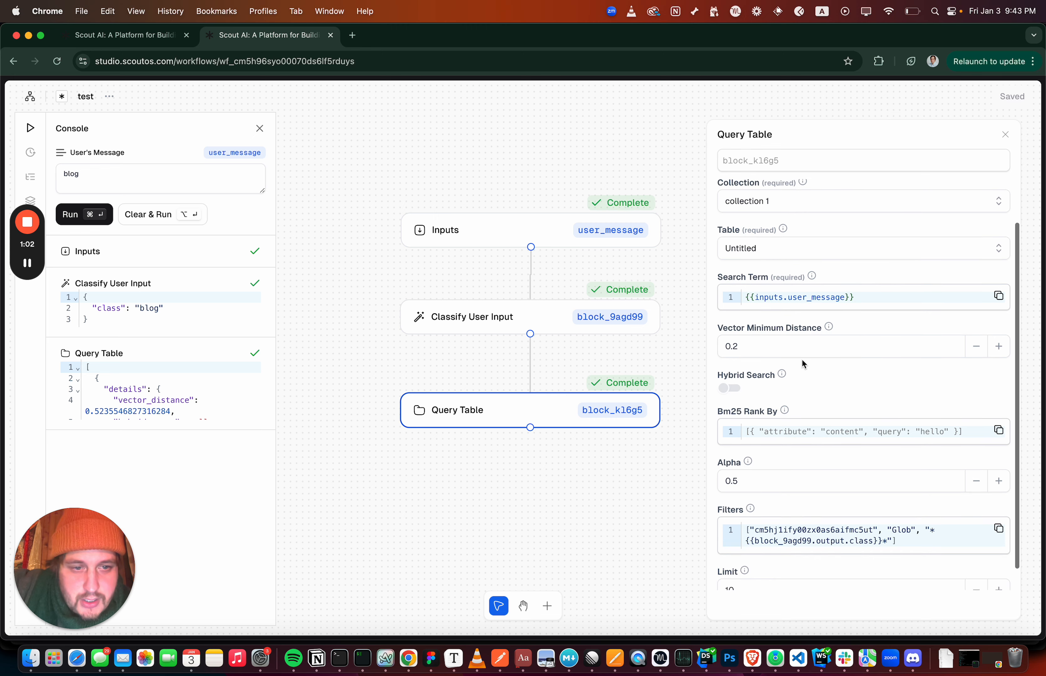
pyautogui.scroll(-1, 801, 358)
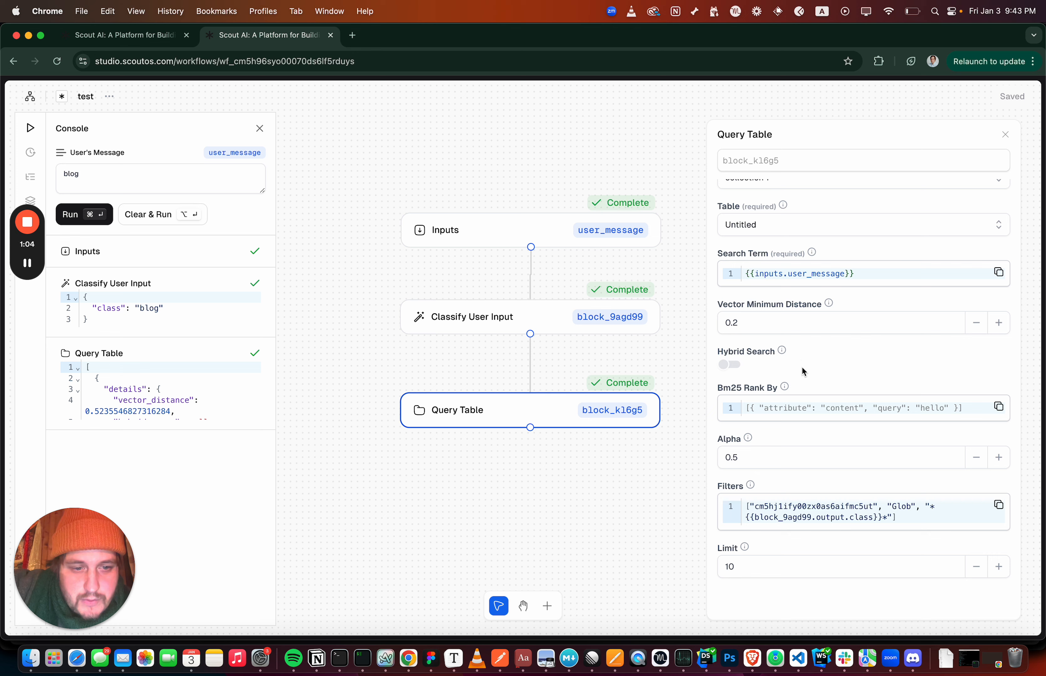
pyautogui.doubleClick(800, 508)
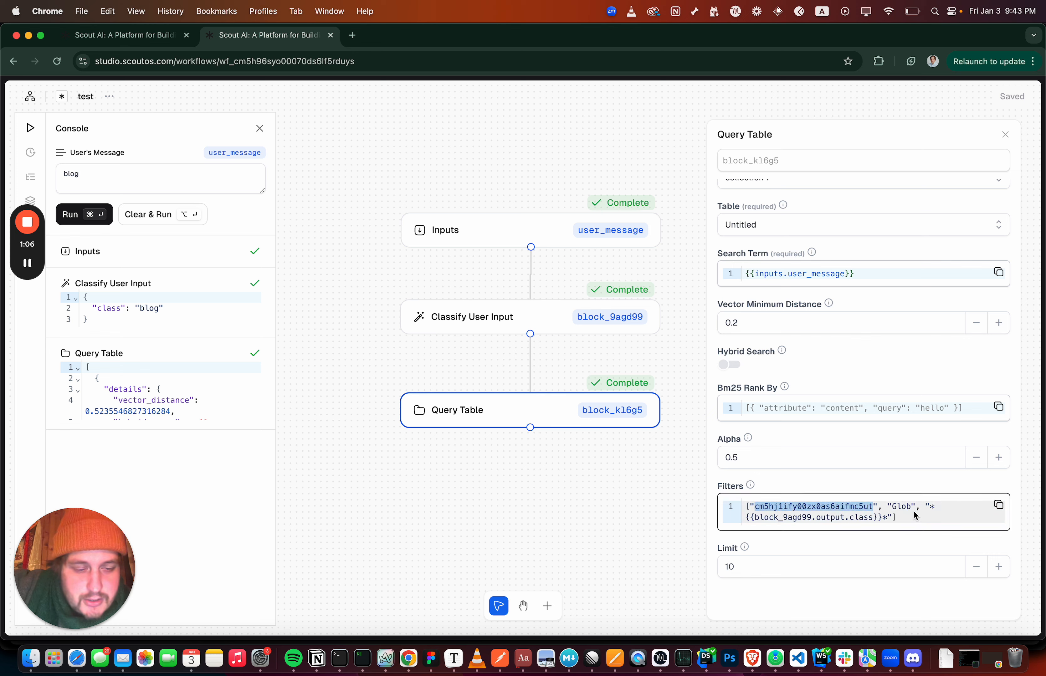
pyautogui.doubleClick(863, 508)
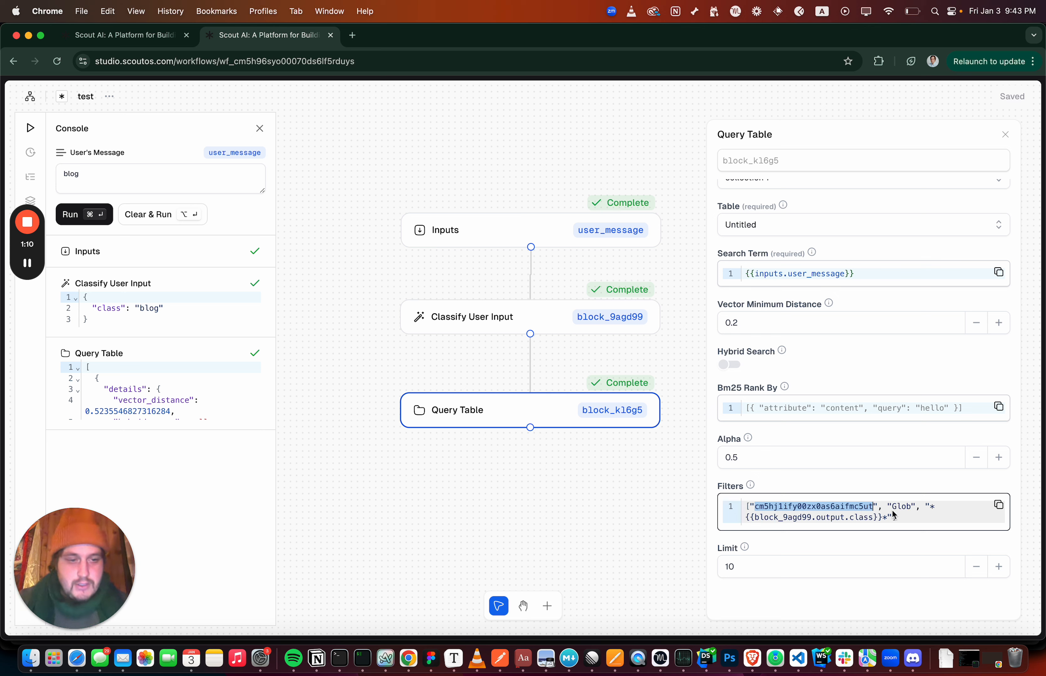
pyautogui.moveTo(931, 506); pyautogui.dragTo(755, 517)
pyautogui.click(885, 518)
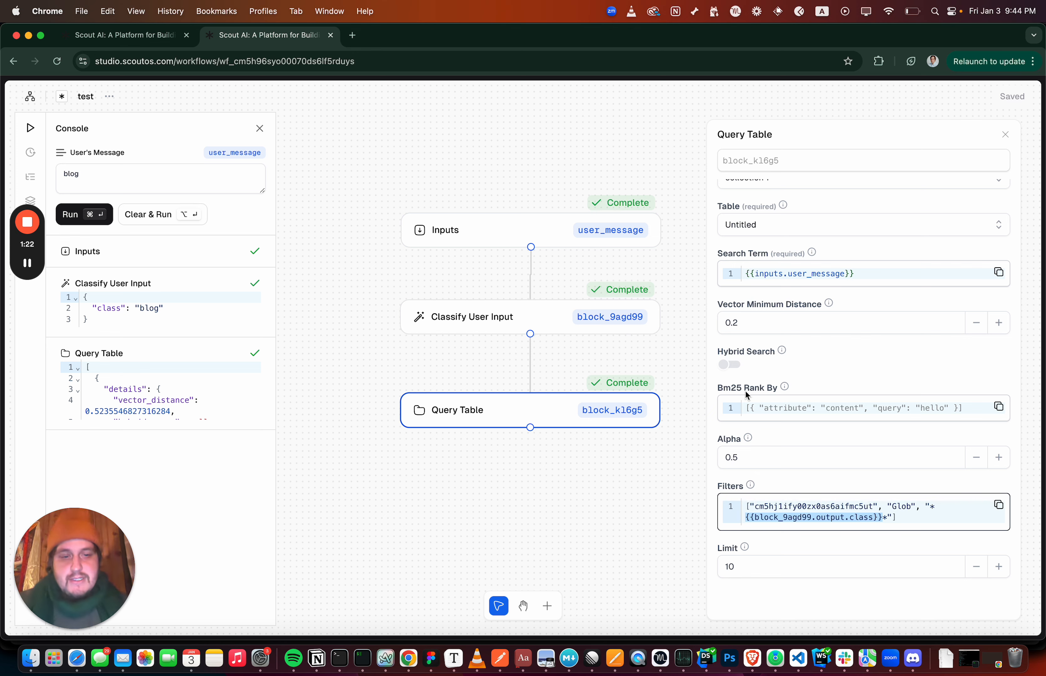
# Step: Run the workflow with the user message "what is the blog"
pyautogui.doubleClick(152, 185)
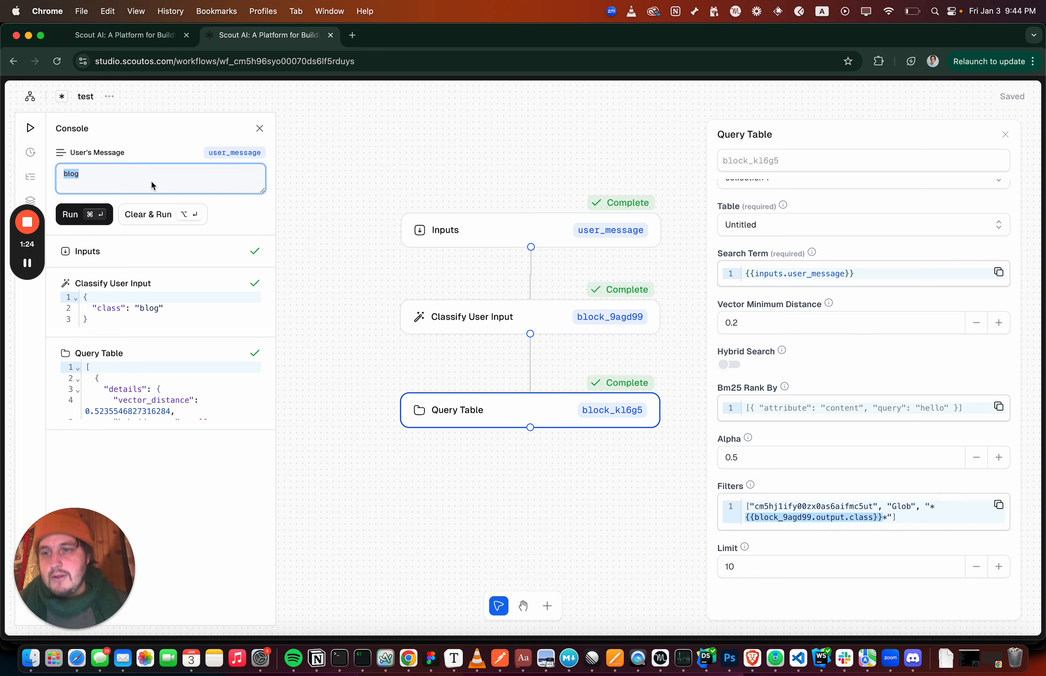
pyautogui.write('doc')
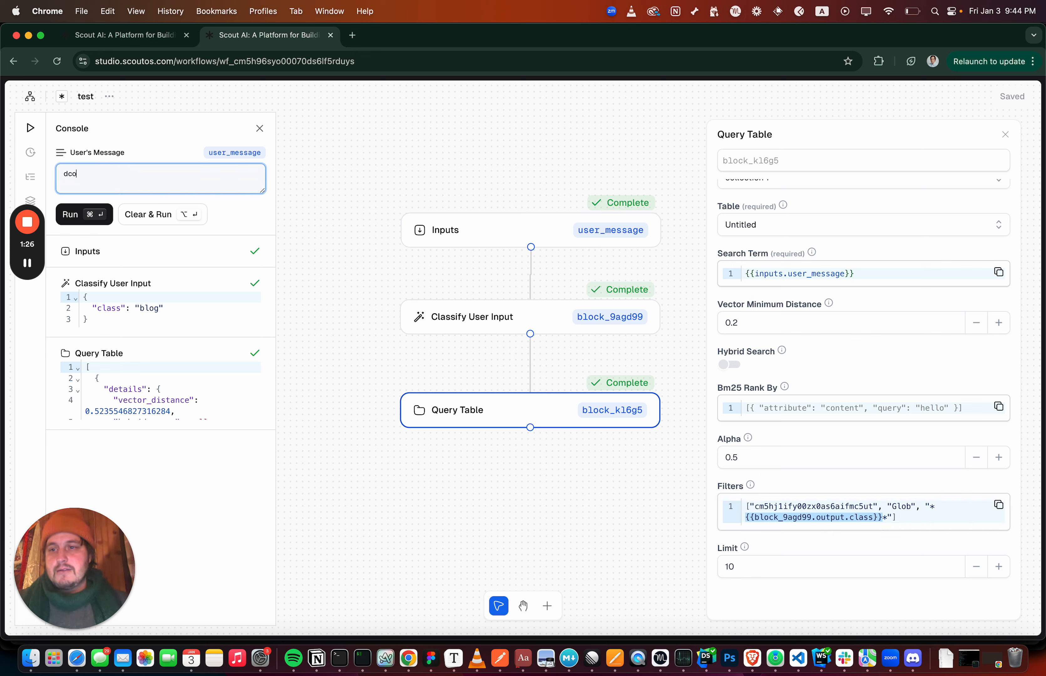
pyautogui.press('BackSpace')
pyautogui.click(89, 32)
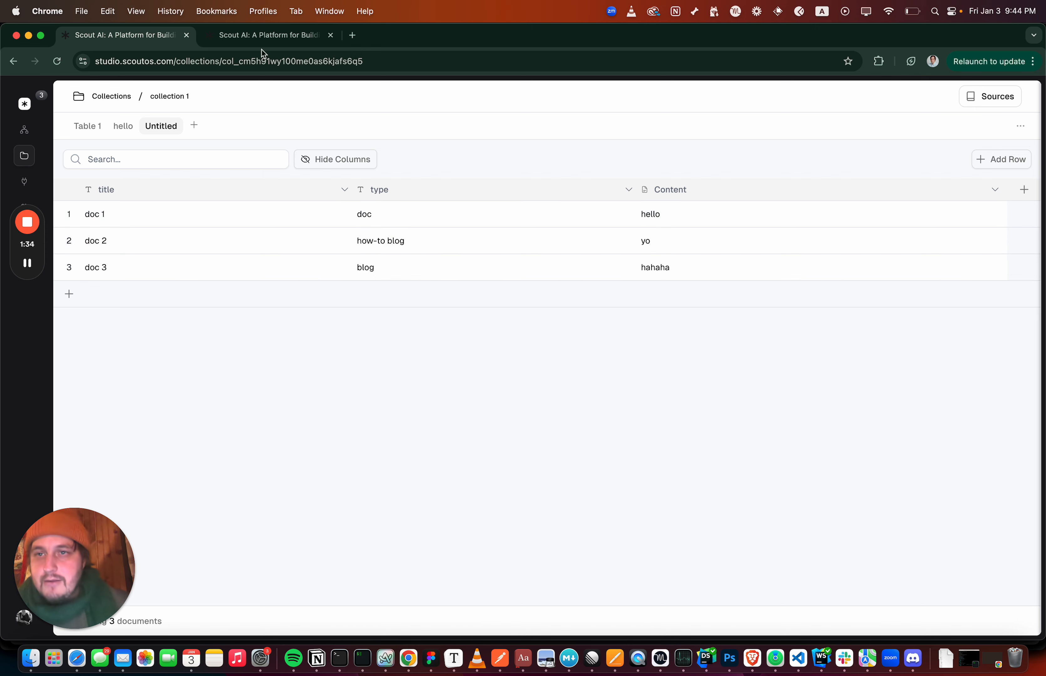
pyautogui.click(254, 37)
pyautogui.press('BackSpace')
pyautogui.write('wha')
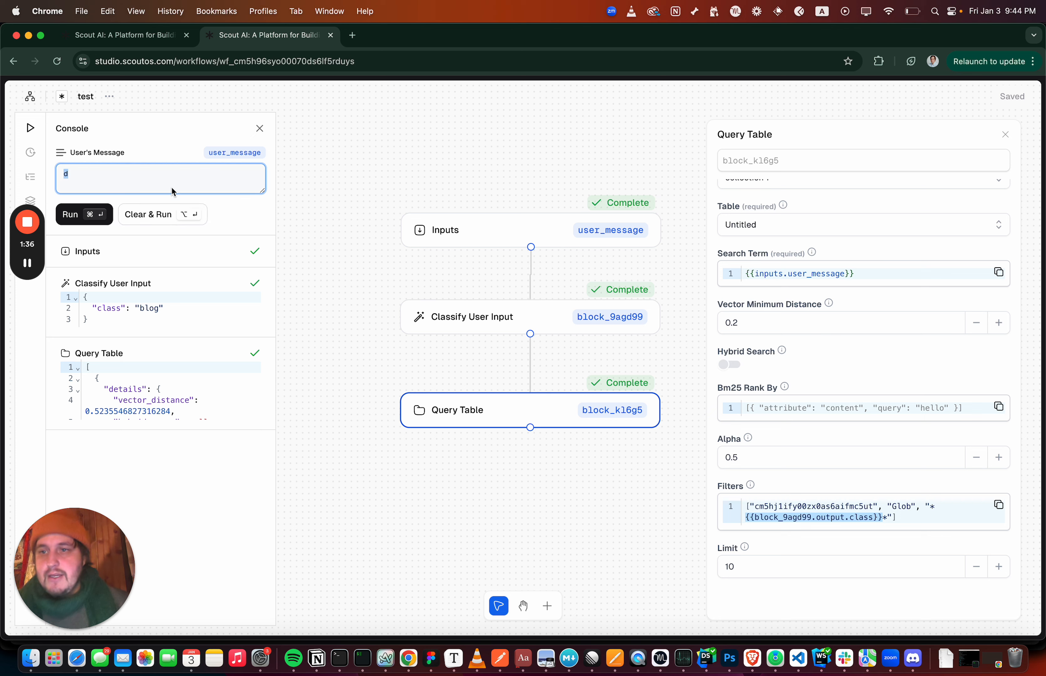
pyautogui.write('t is the blog')
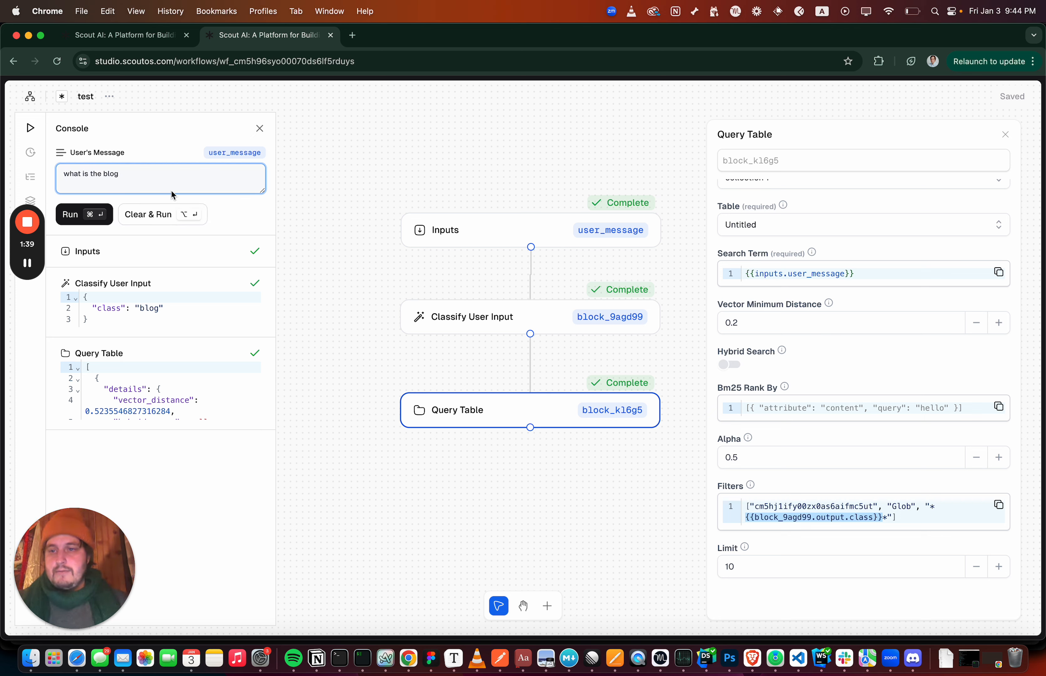
pyautogui.press('super+Return')
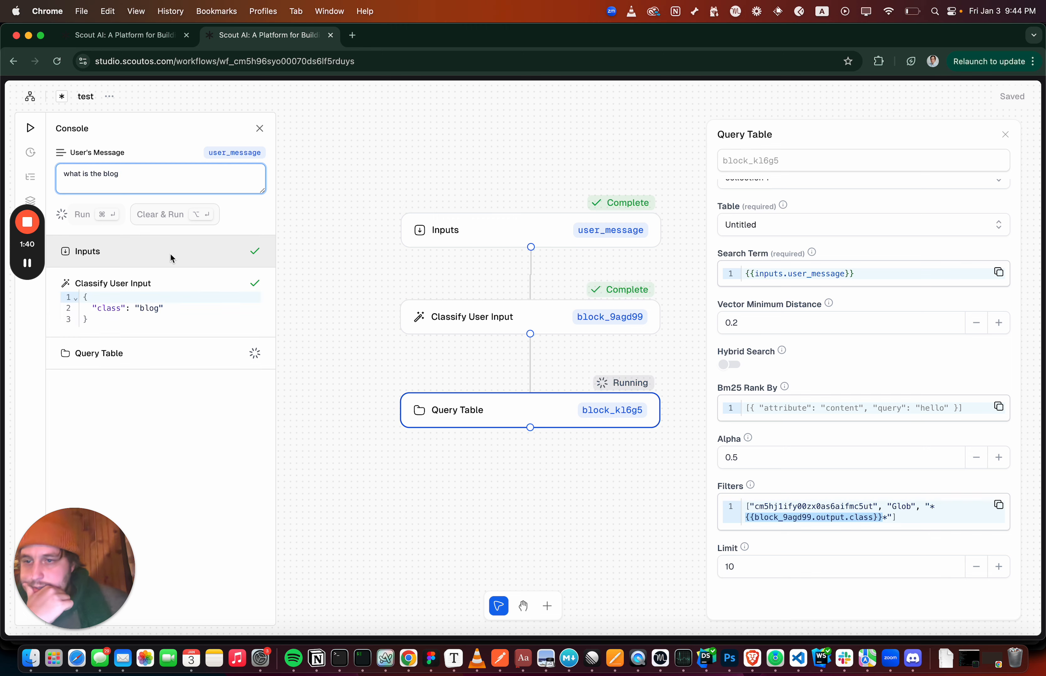
# Step: Inspect the Query Table output records returned by the run
pyautogui.click(140, 342)
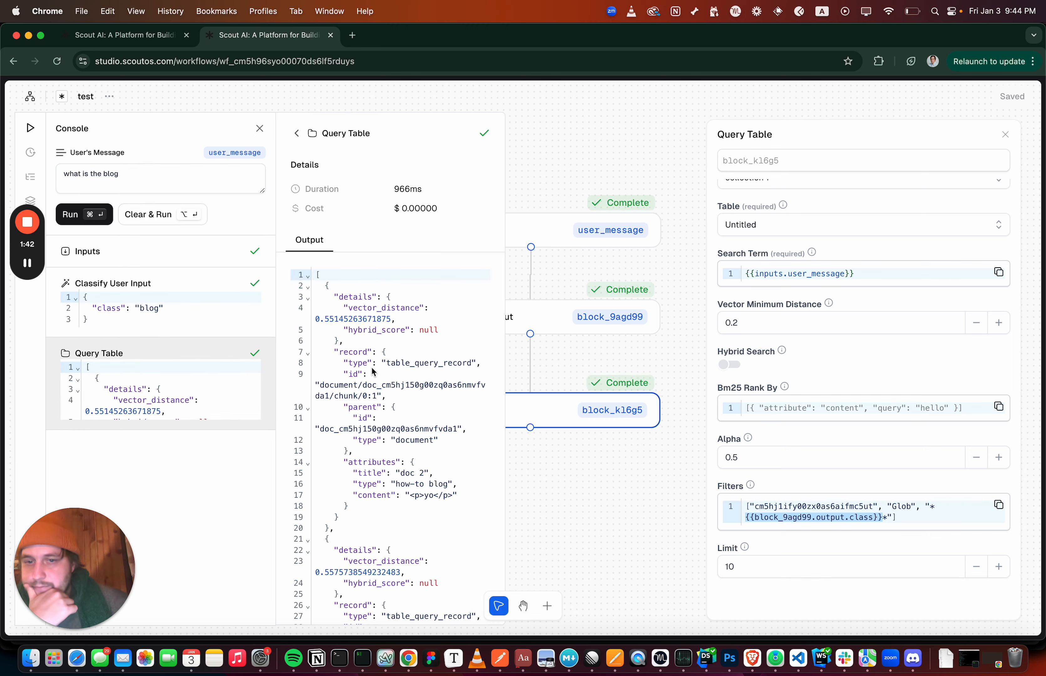
pyautogui.scroll(-5, 373, 374)
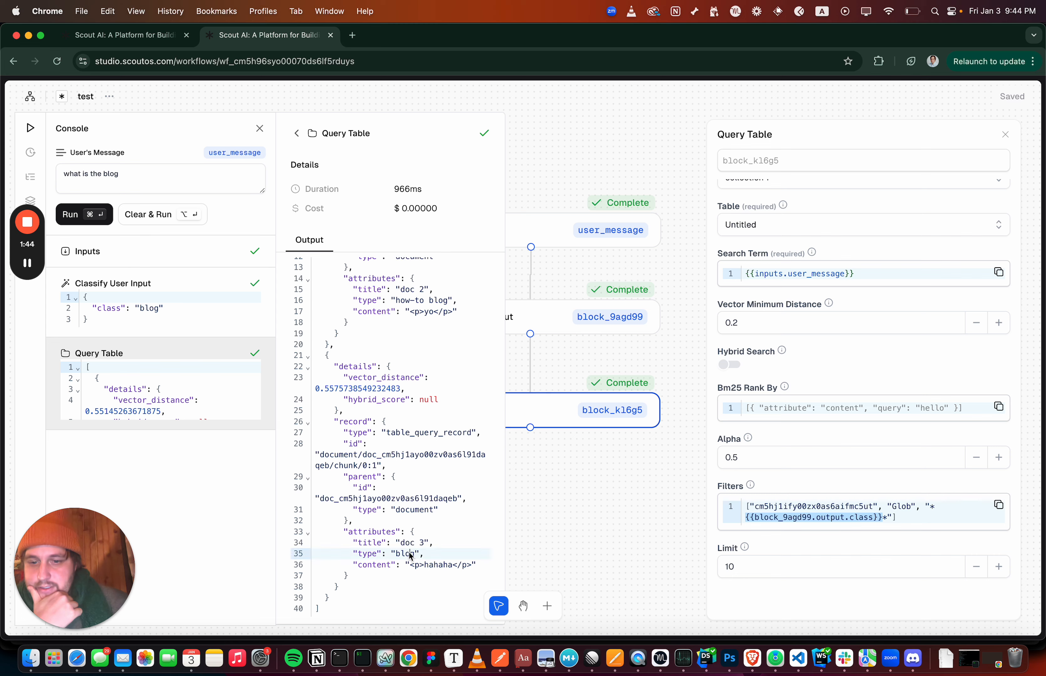
pyautogui.scroll(5, 407, 506)
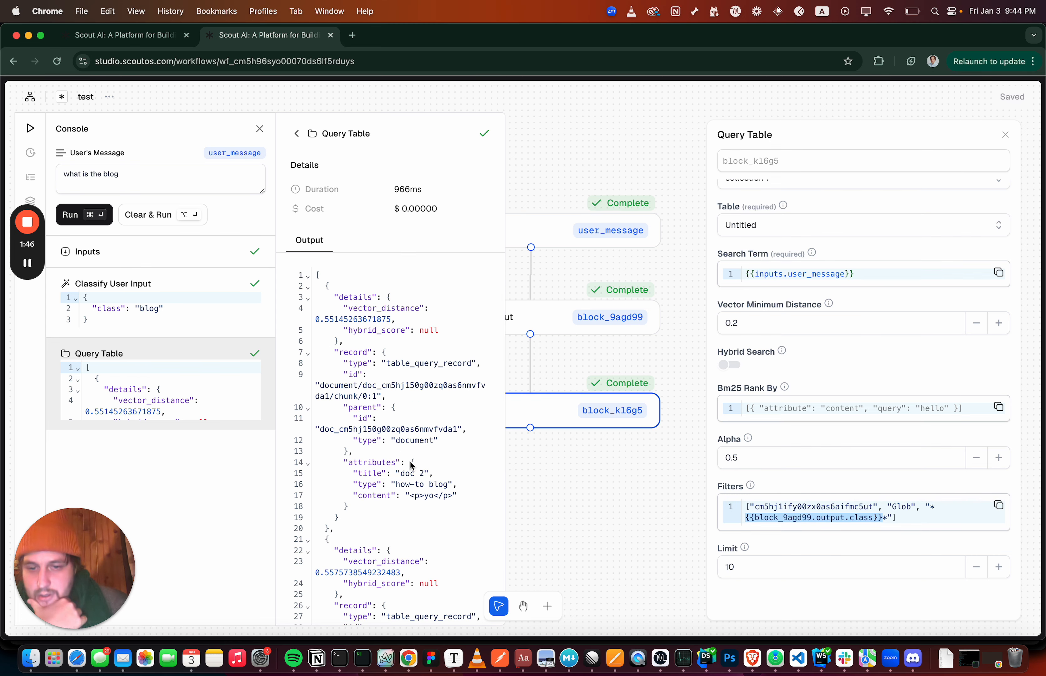
pyautogui.click(443, 484)
# Step: Run the workflow with the user message "doc" and open the Query Table output
pyautogui.doubleClick(108, 190)
pyautogui.press('super+a')
pyautogui.write('doc')
pyautogui.press('super+Return')
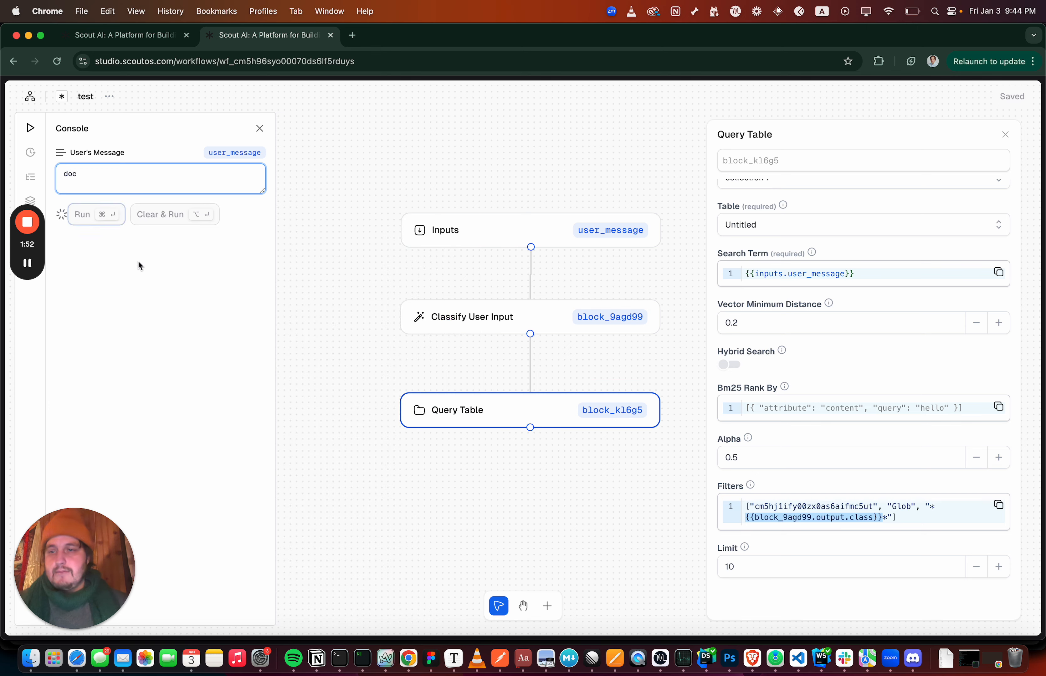
pyautogui.click(140, 349)
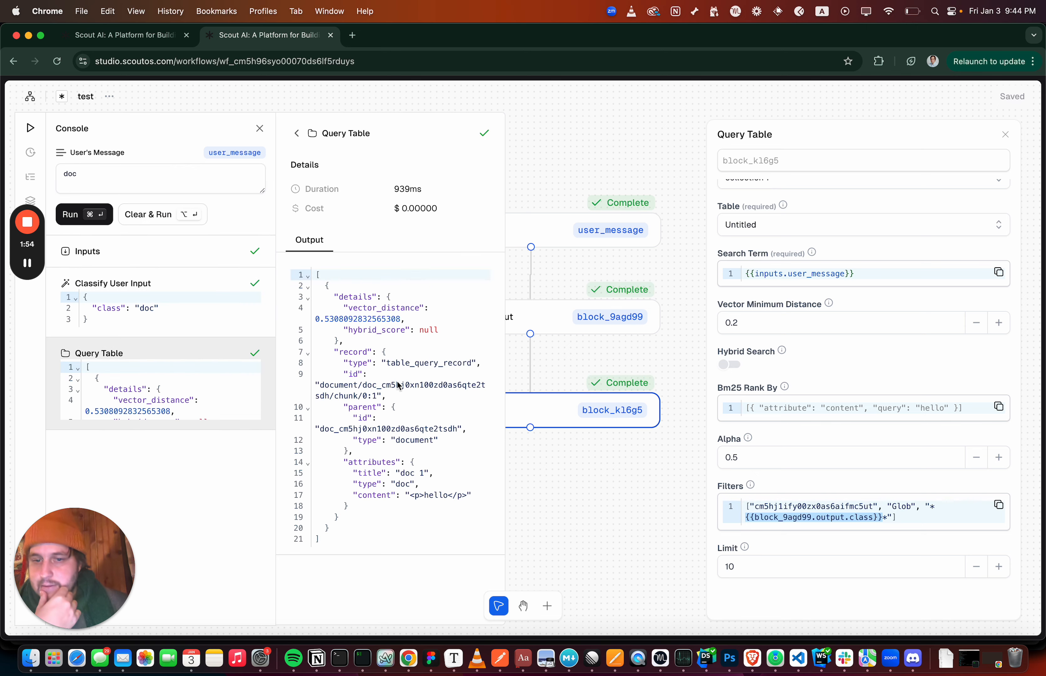
pyautogui.click(406, 484)
pyautogui.doubleClick(405, 485)
# Step: Run the workflow with the user message "how do i do that?" and inspect the Query Table output
pyautogui.tripleClick(130, 178)
pyautogui.write('how do i do that?')
pyautogui.click(133, 214)
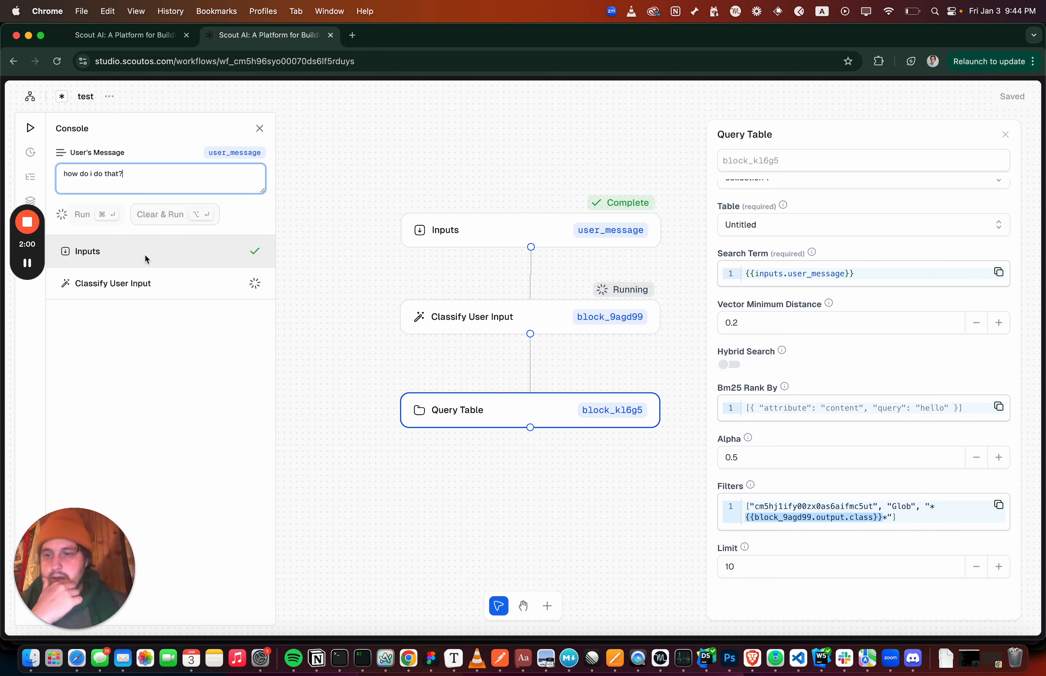
pyautogui.click(132, 348)
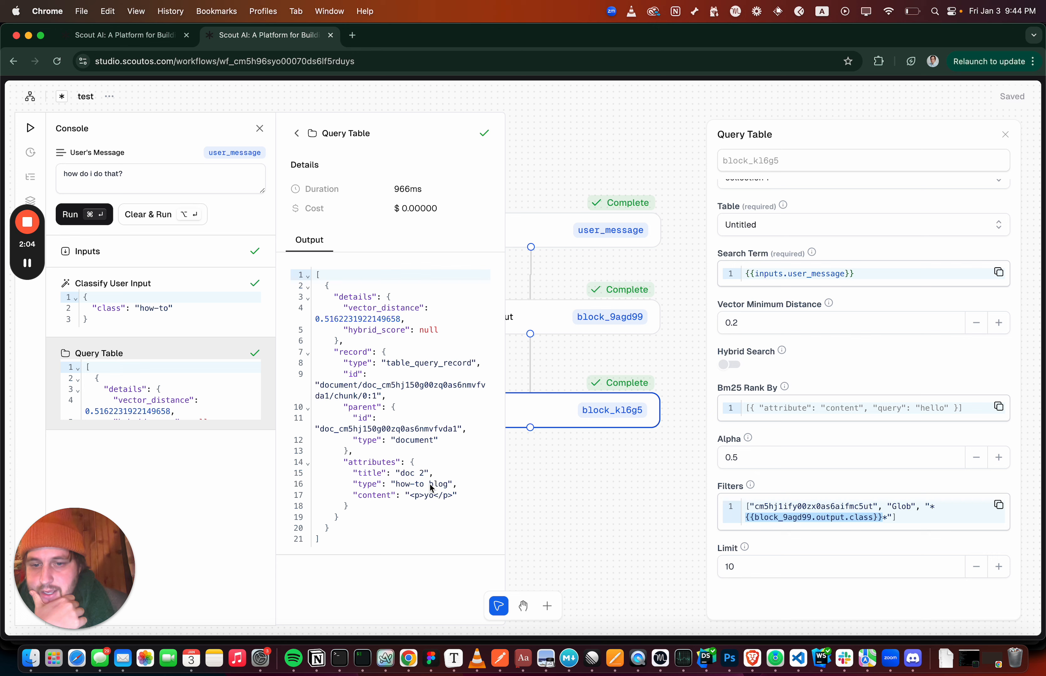
pyautogui.moveTo(425, 485); pyautogui.dragTo(398, 487)
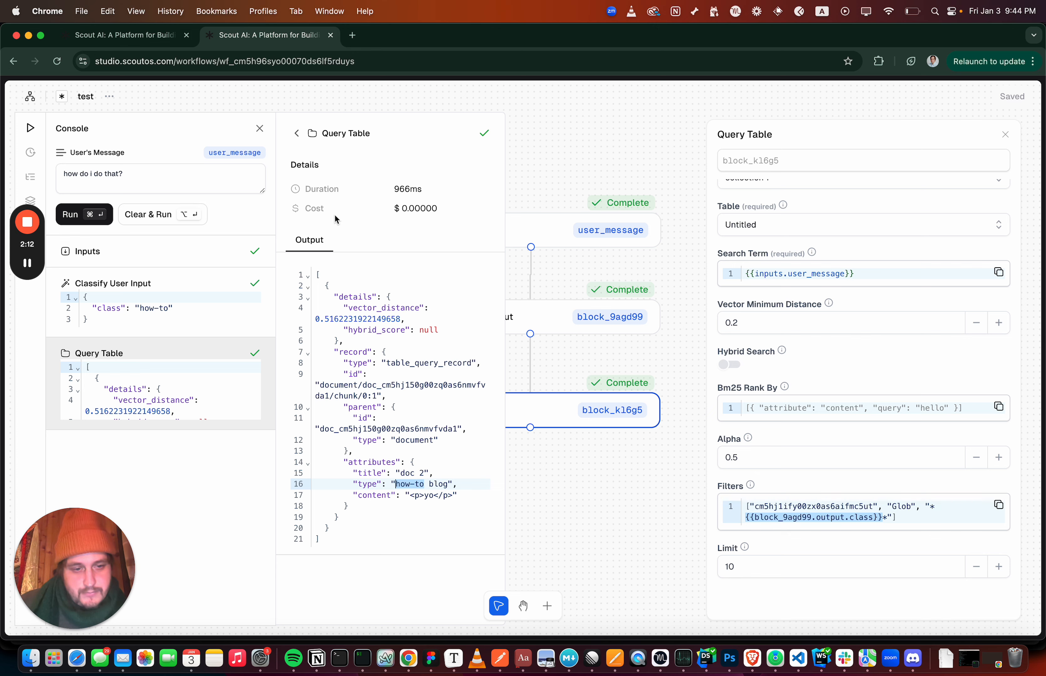
pyautogui.click(143, 37)
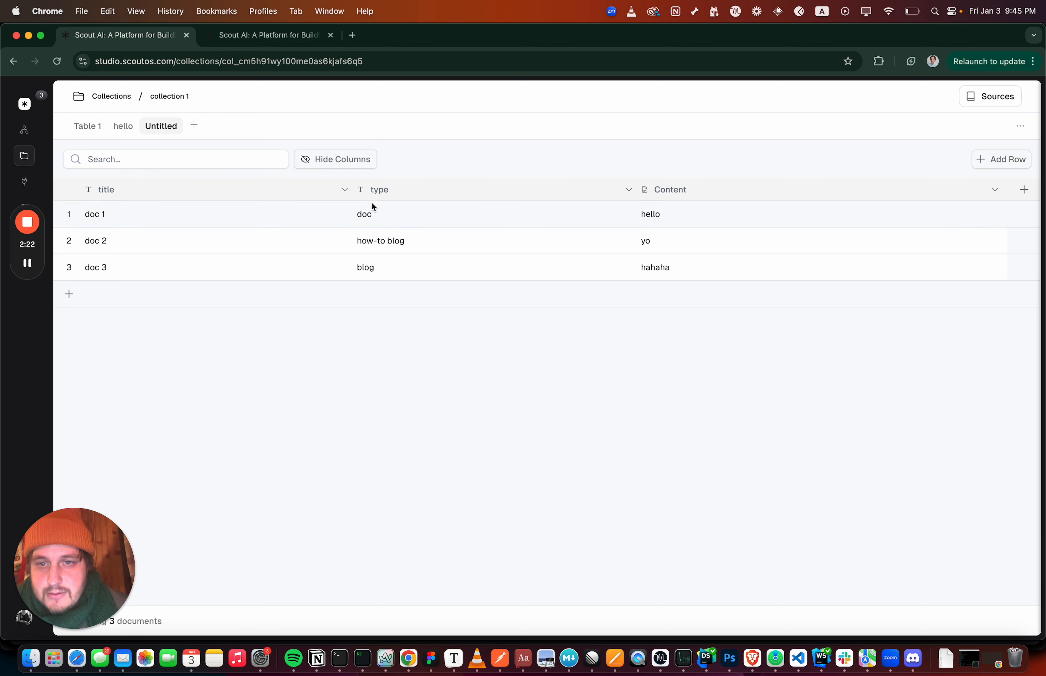
pyautogui.click(1024, 189)
pyautogui.click(860, 171)
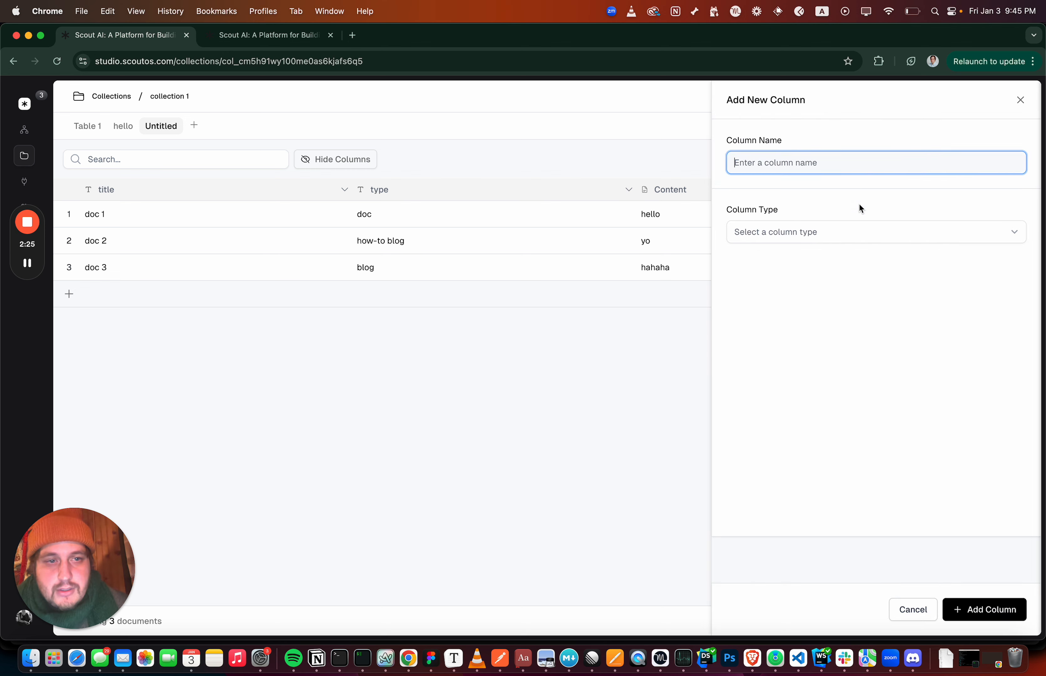
pyautogui.click(1015, 232)
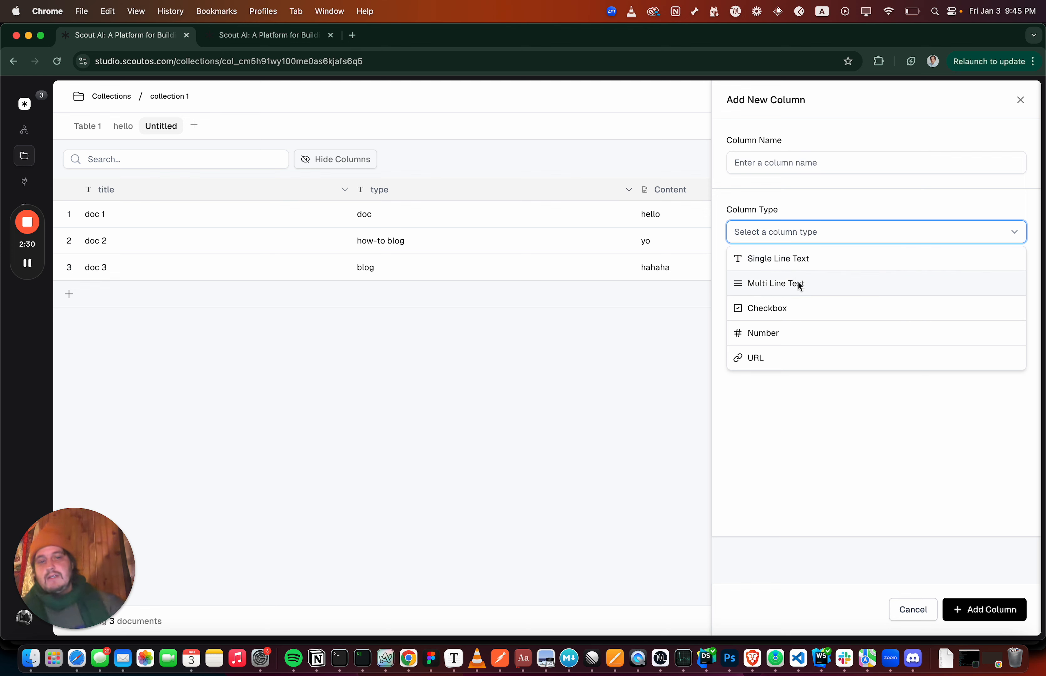
pyautogui.click(435, 310)
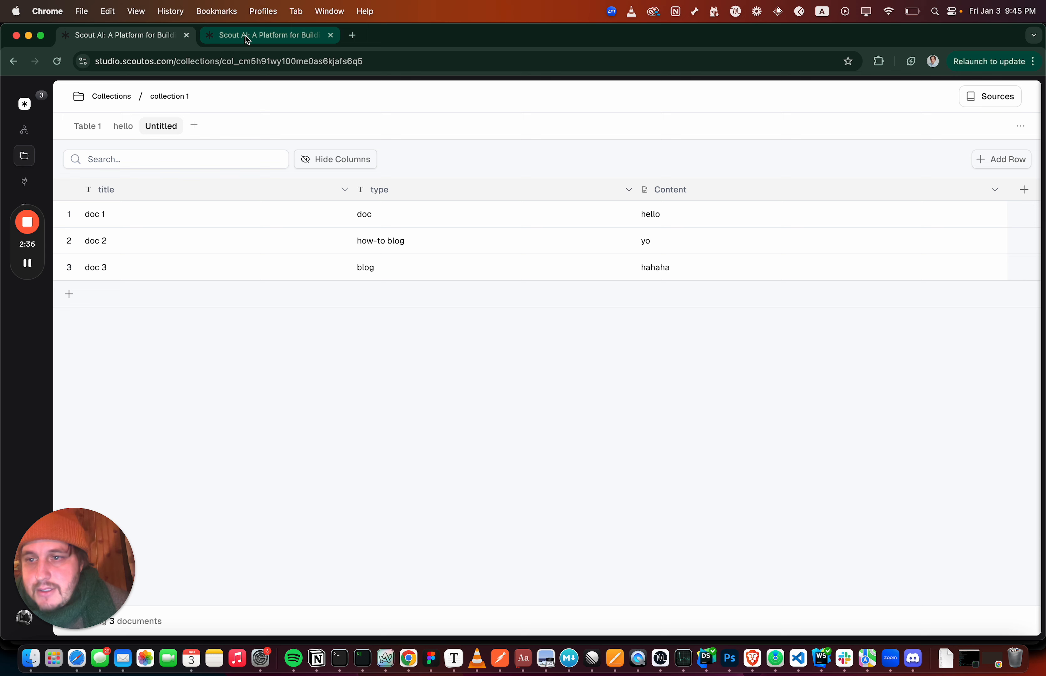
# Step: Return to the workflow, close the output details, and reopen the Classify User Input block's settings
pyautogui.click(264, 37)
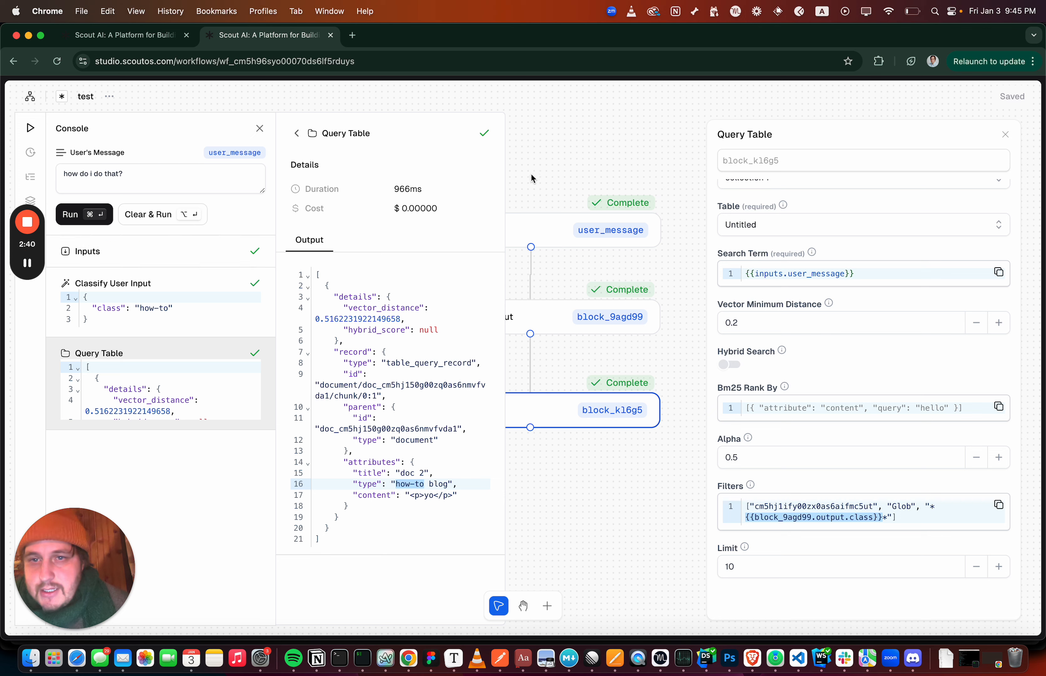
pyautogui.click(296, 133)
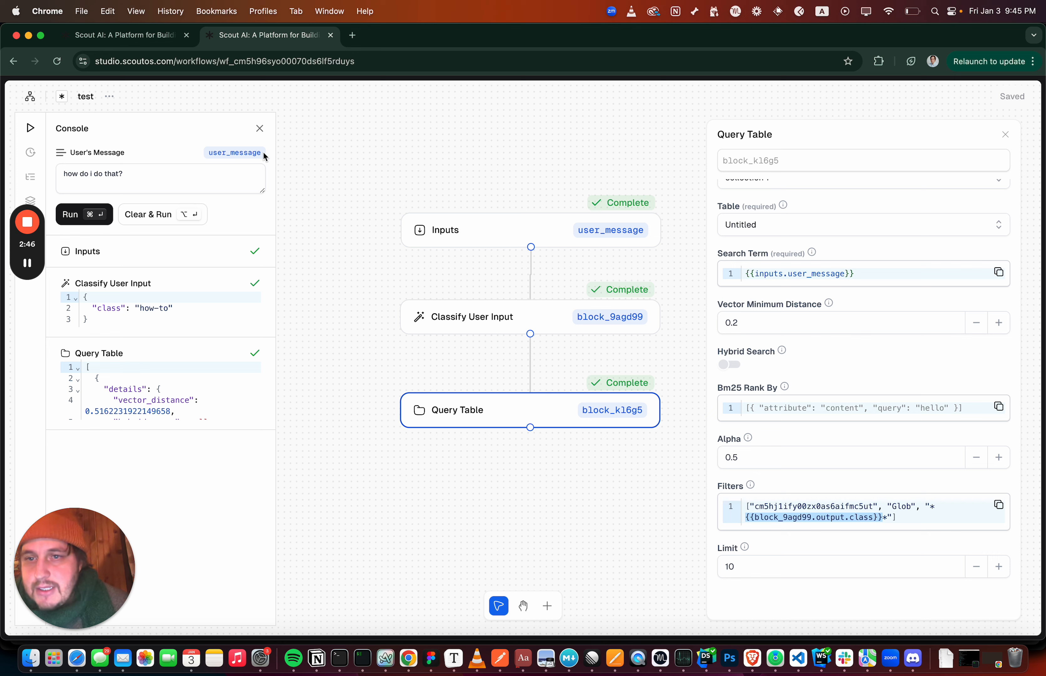
pyautogui.click(424, 320)
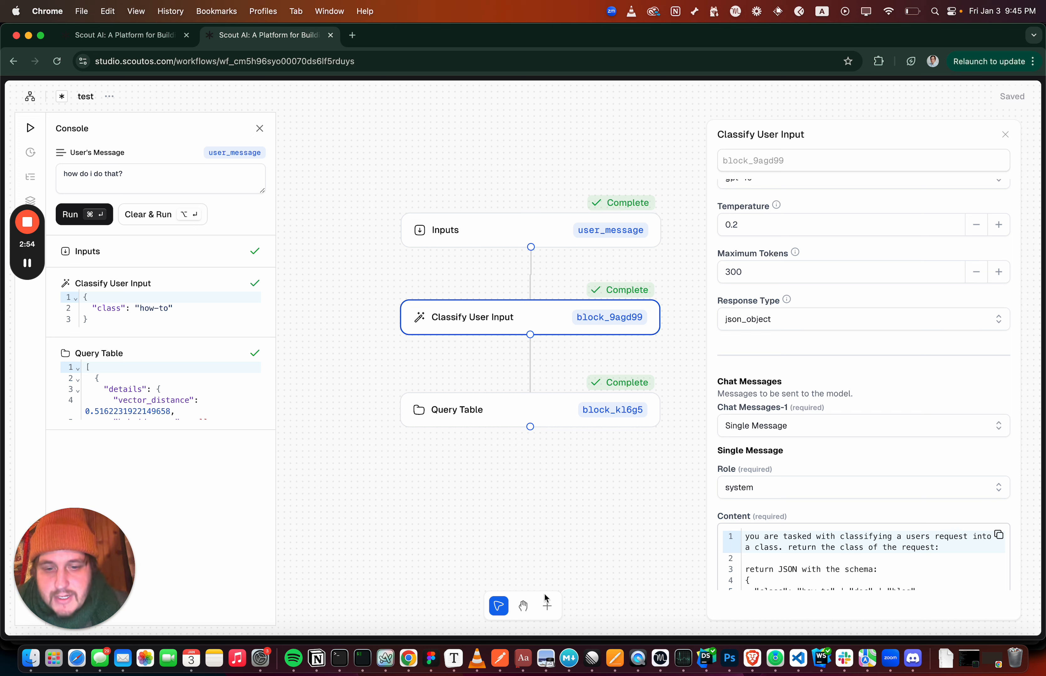
pyautogui.click(547, 607)
pyautogui.click(765, 220)
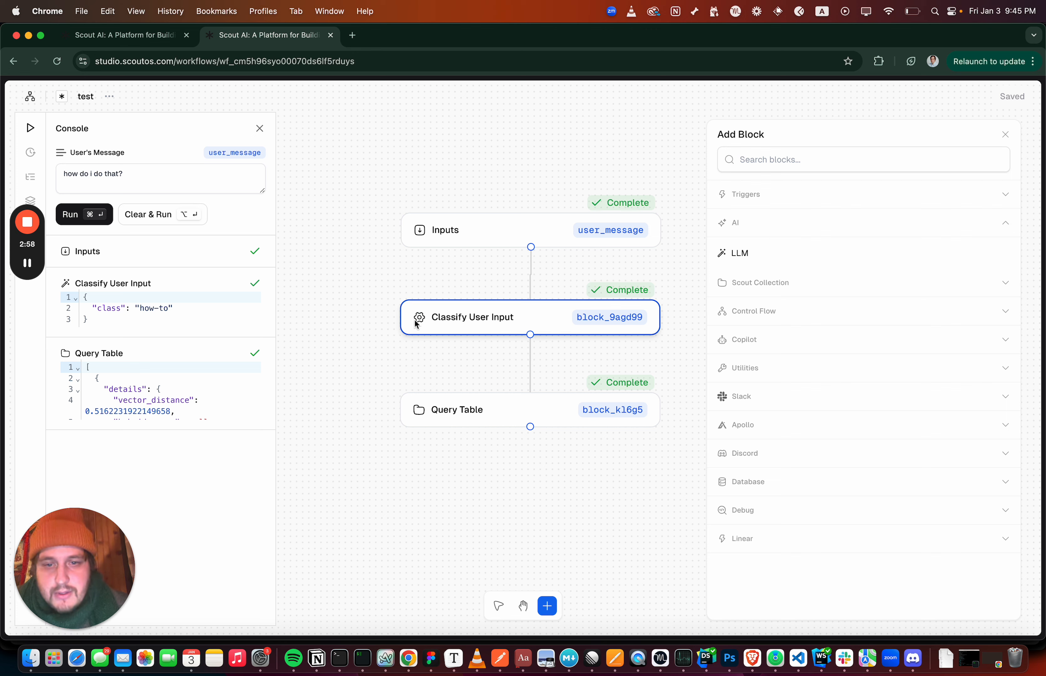
pyautogui.click(1005, 134)
# Step: Set the Classify User Input block's Maximum Tokens to 3000
pyautogui.scroll(-1, 777, 266)
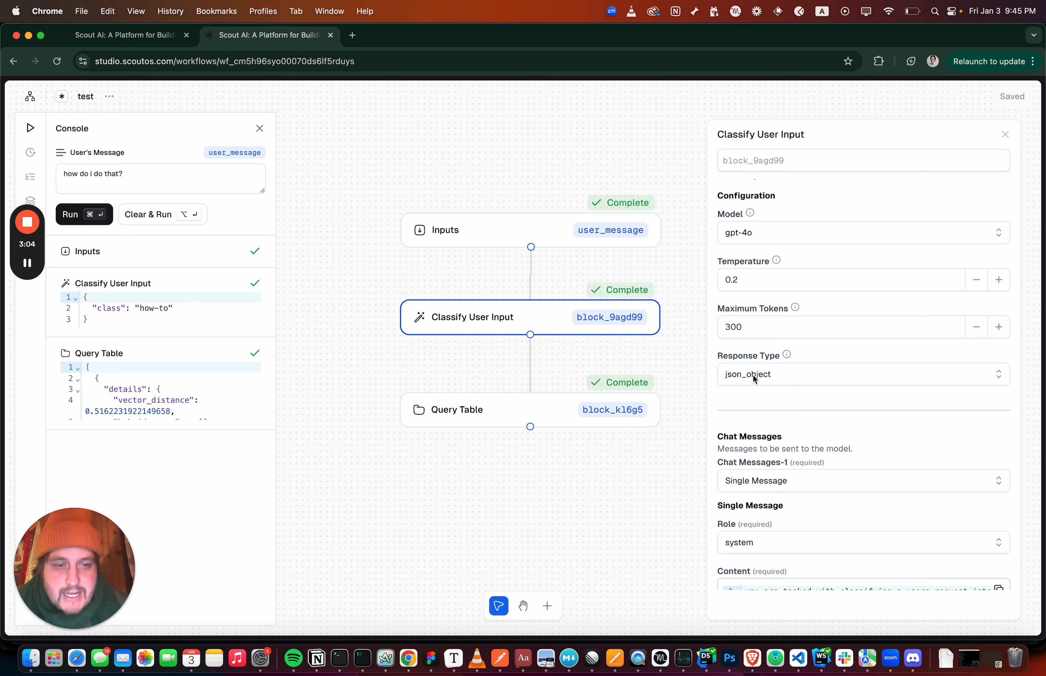
pyautogui.scroll(-1, 754, 375)
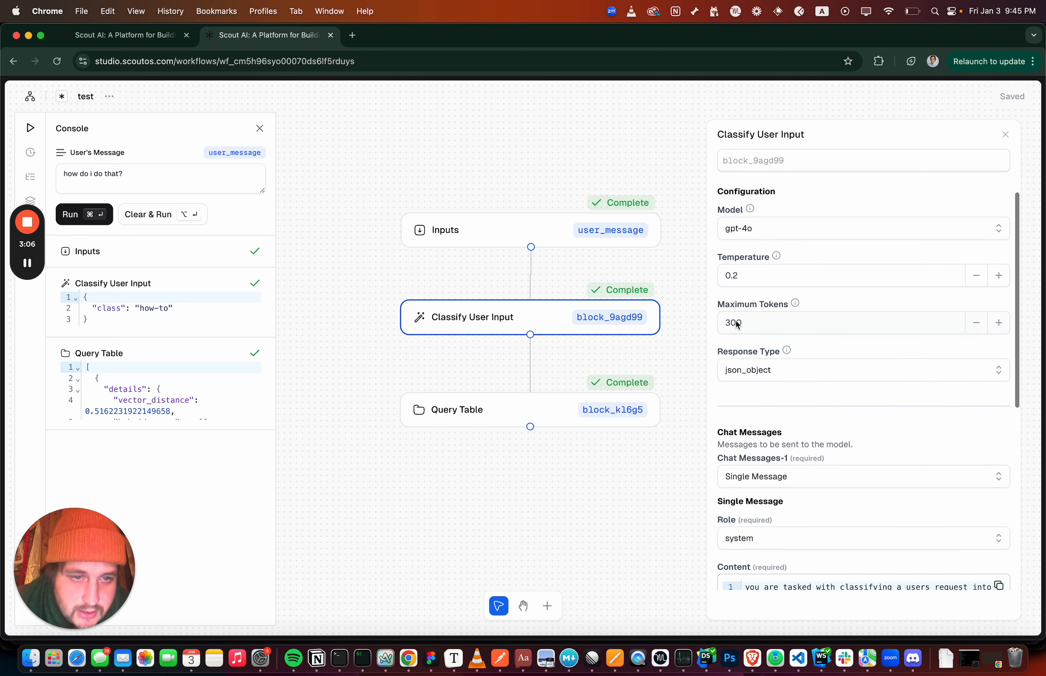
pyautogui.click(751, 325)
pyautogui.write('0')
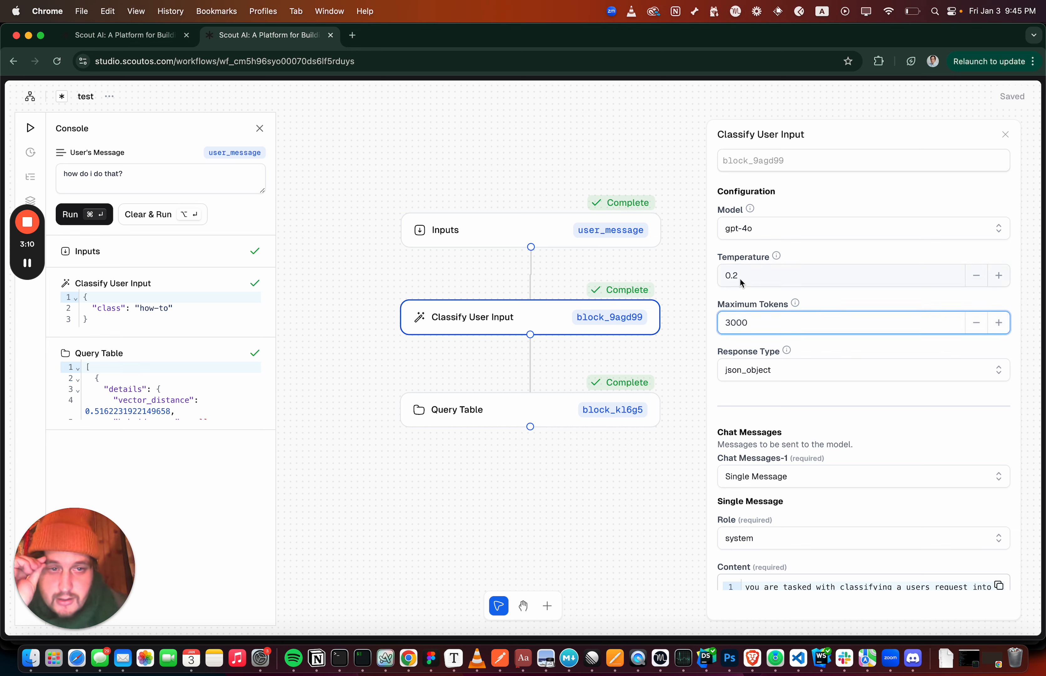
# Step: Review the Classify User Input block's system prompt schema and its user message content
pyautogui.scroll(-4, 737, 276)
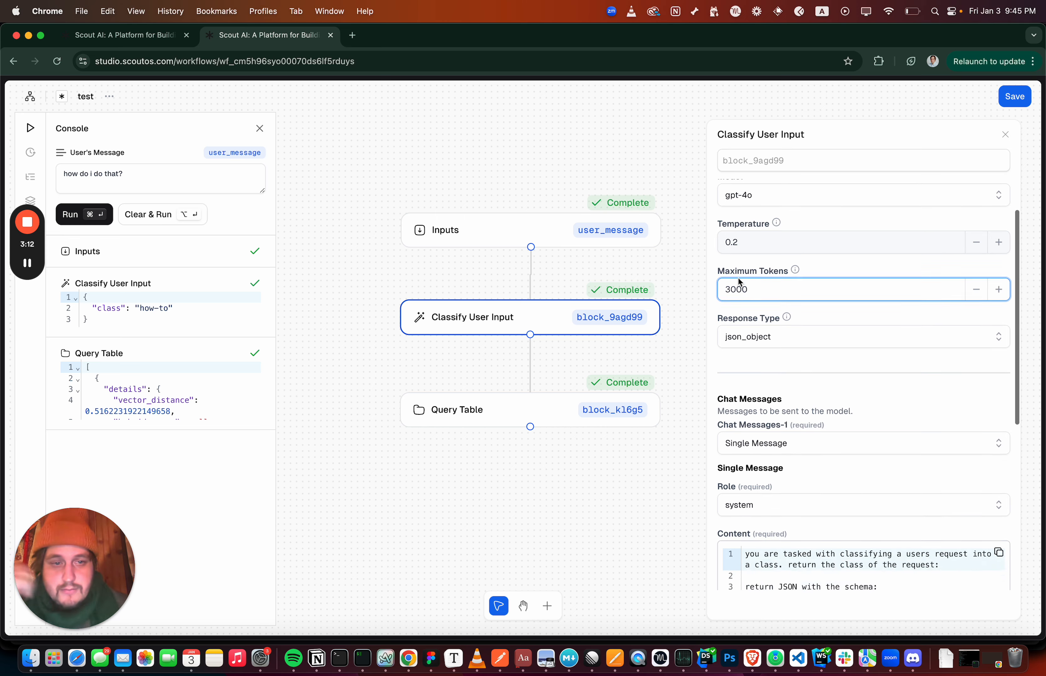
pyautogui.scroll(-2, 738, 282)
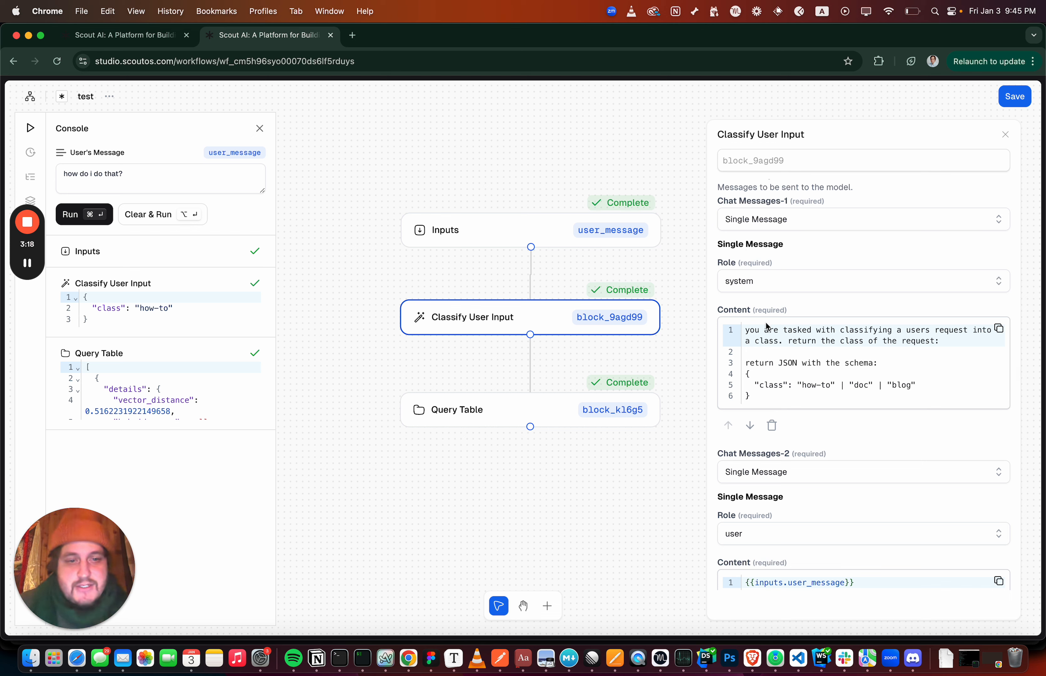
pyautogui.moveTo(763, 398); pyautogui.dragTo(743, 341)
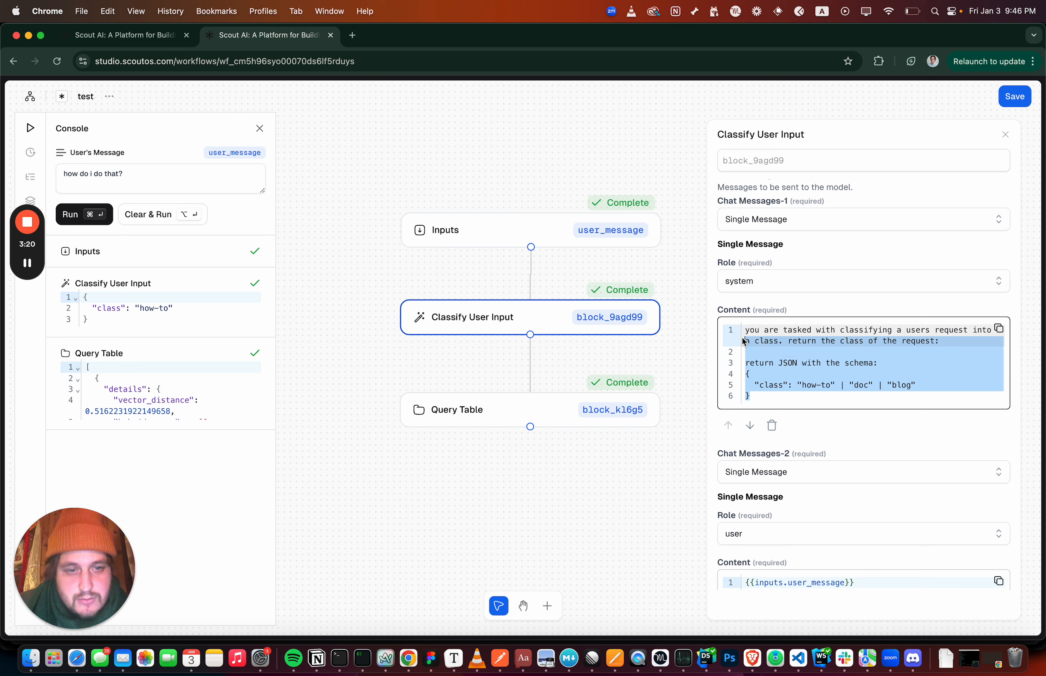
pyautogui.click(761, 339)
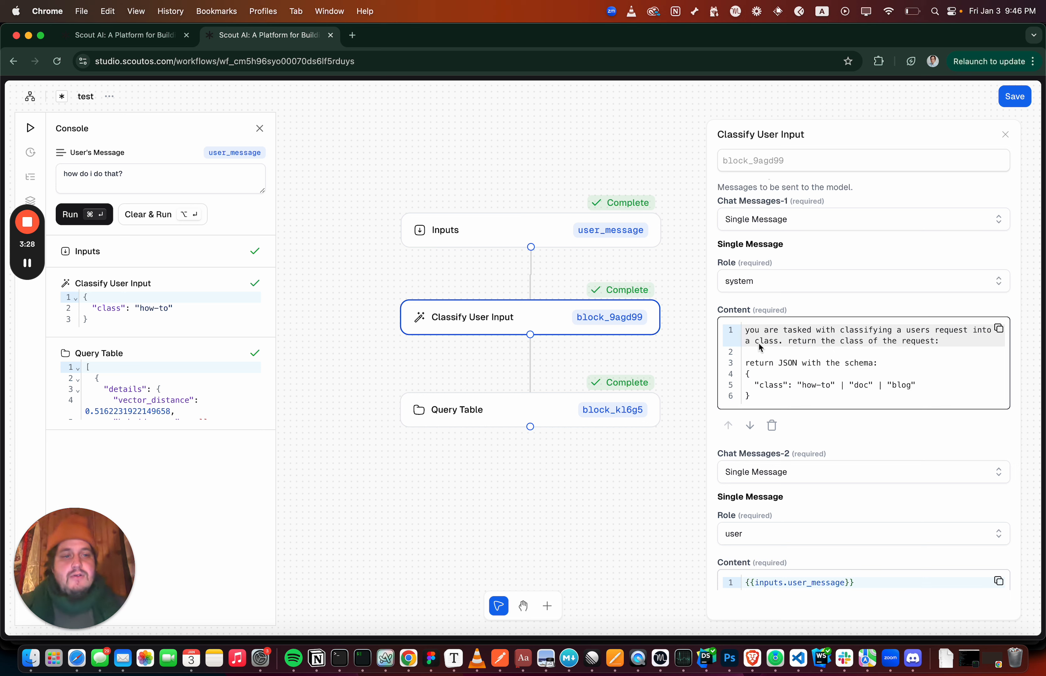
pyautogui.click(755, 365)
pyautogui.moveTo(796, 363); pyautogui.dragTo(749, 363)
pyautogui.scroll(5, 791, 304)
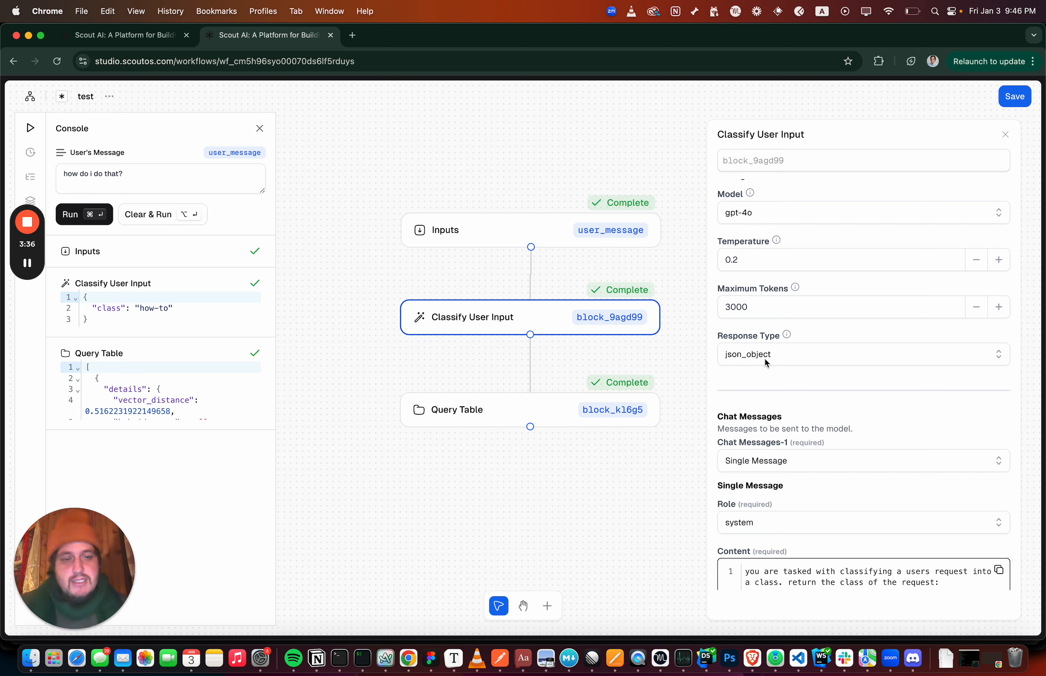
pyautogui.scroll(-5, 765, 357)
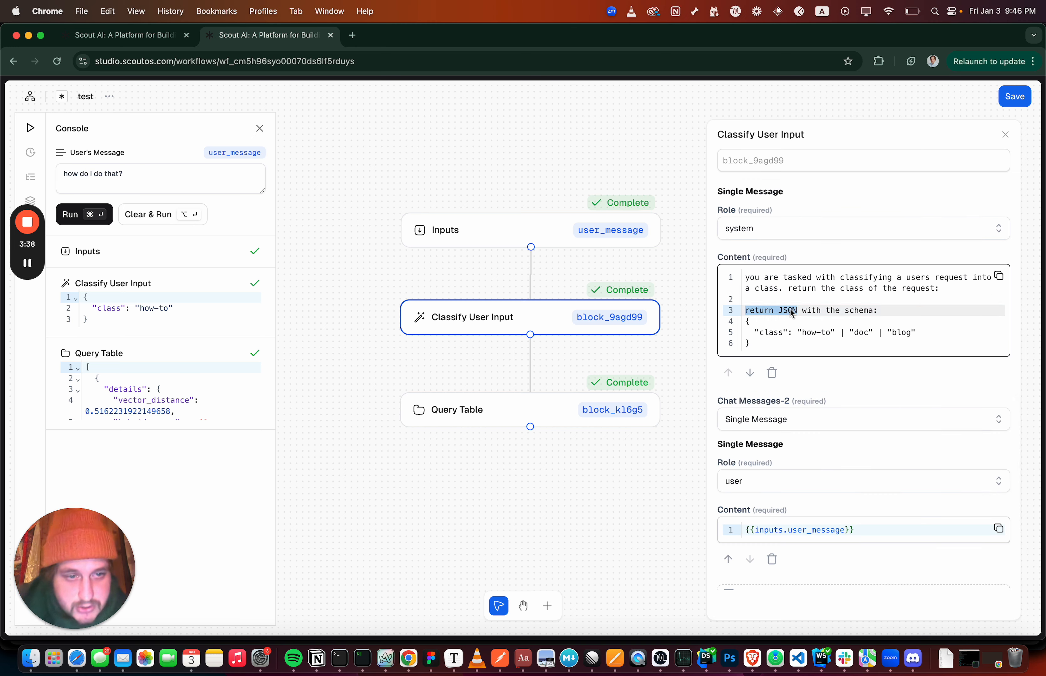
pyautogui.moveTo(765, 341); pyautogui.dragTo(910, 334)
pyautogui.click(795, 330)
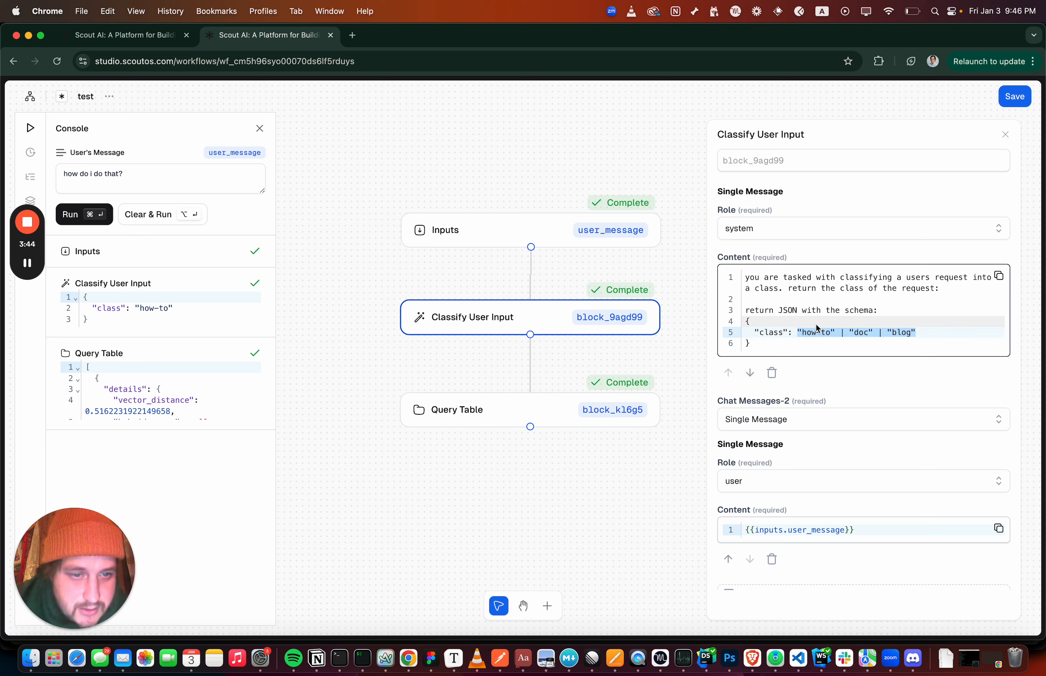
pyautogui.click(794, 320)
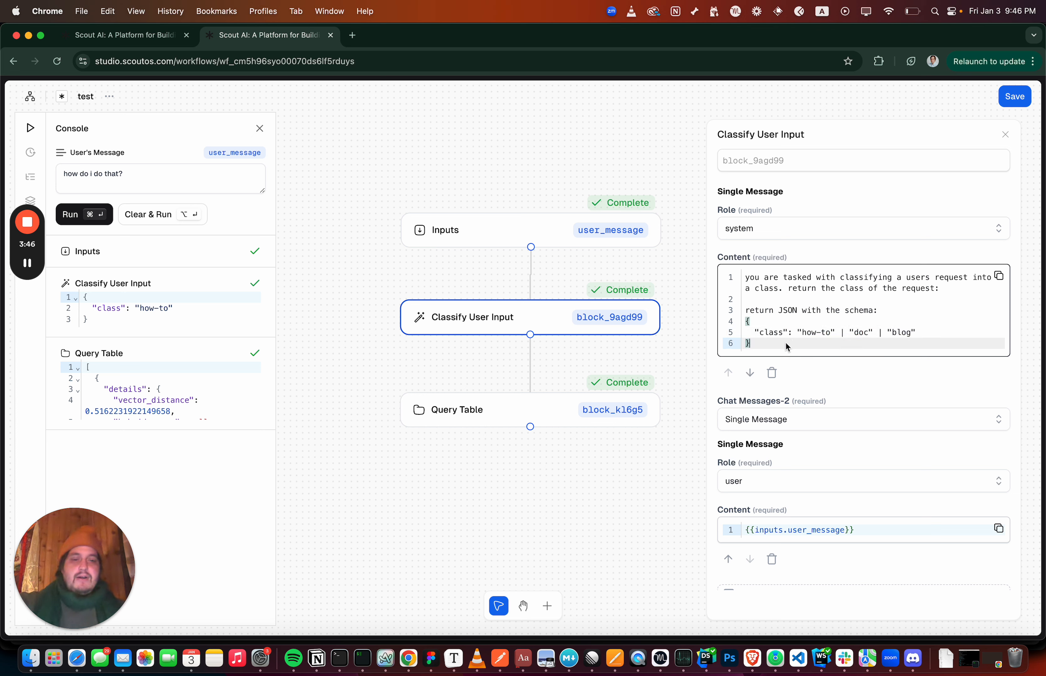
pyautogui.scroll(-2, 766, 325)
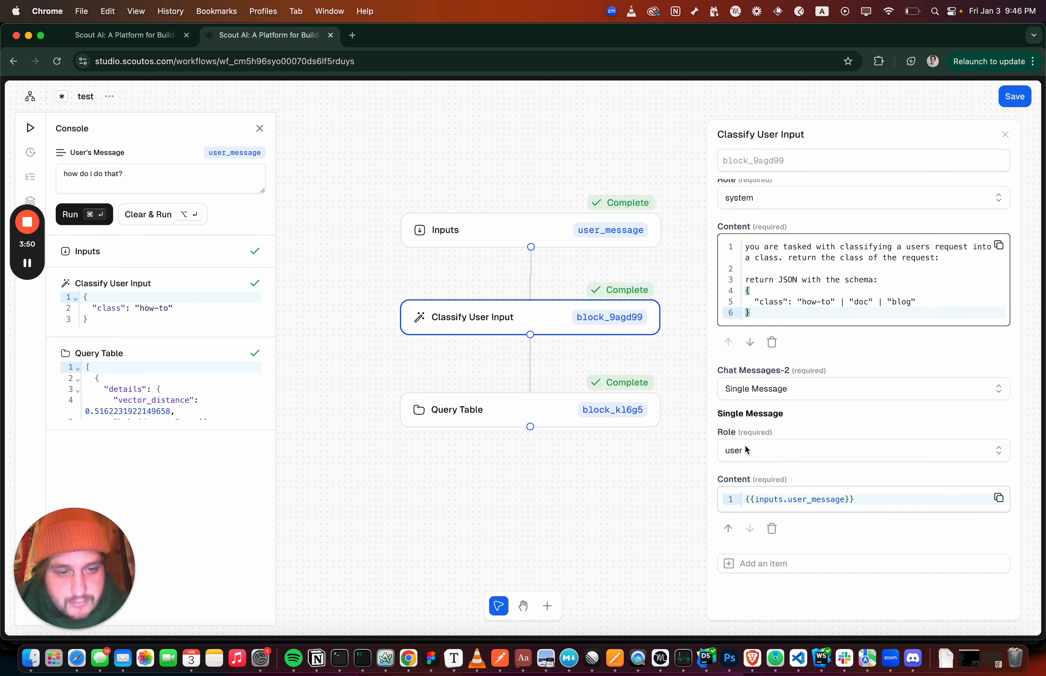
pyautogui.tripleClick(779, 495)
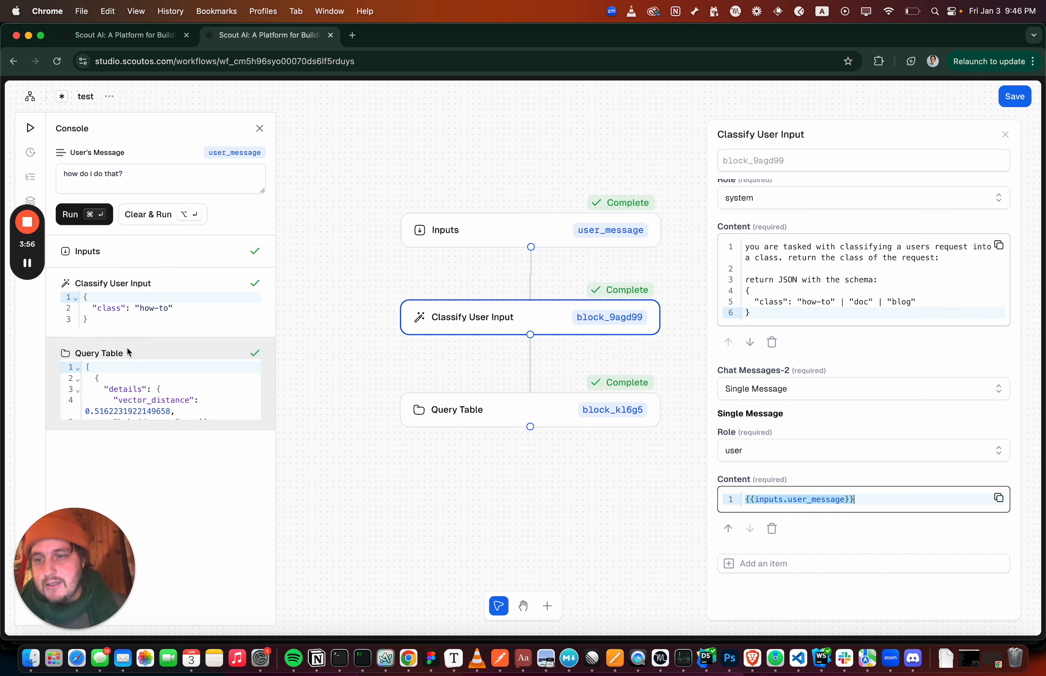
# Step: Browse the Scout Collection blocks available to add, and open the Query Table block's settings
pyautogui.click(548, 607)
pyautogui.click(755, 249)
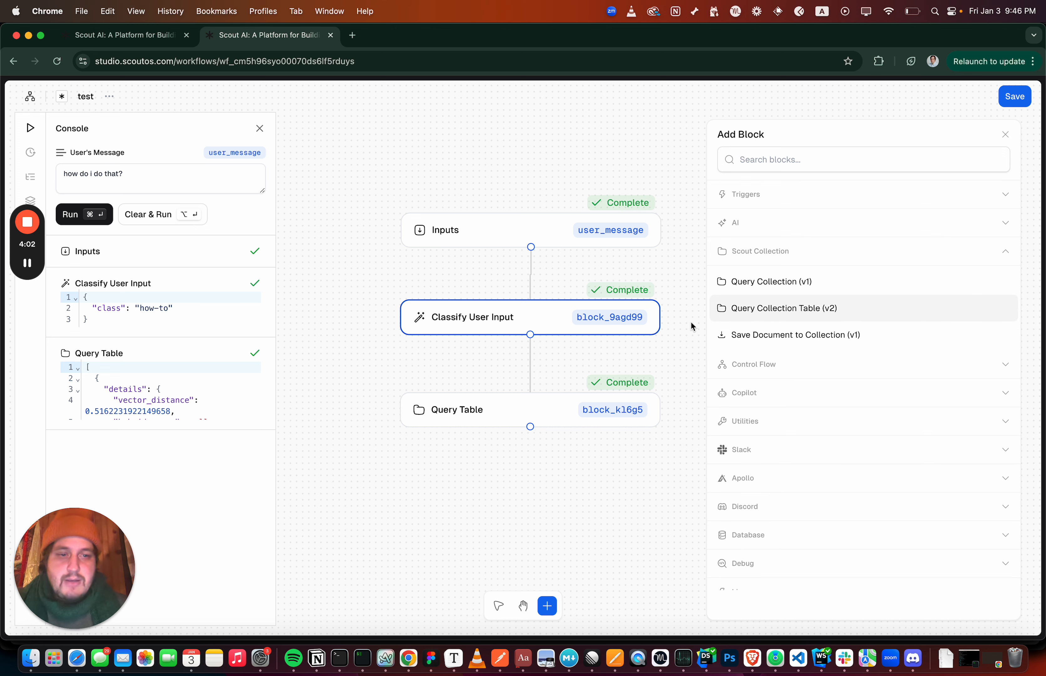
pyautogui.click(430, 411)
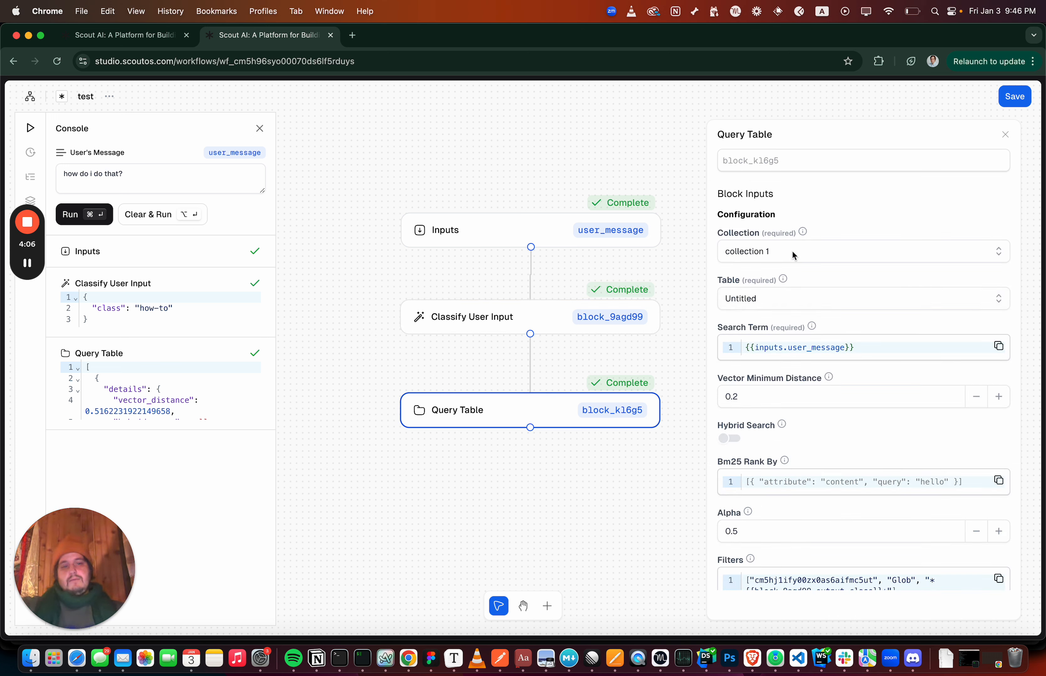
# Step: Set the Query Table block's Vector Minimum Distance to 1
pyautogui.scroll(-2, 764, 291)
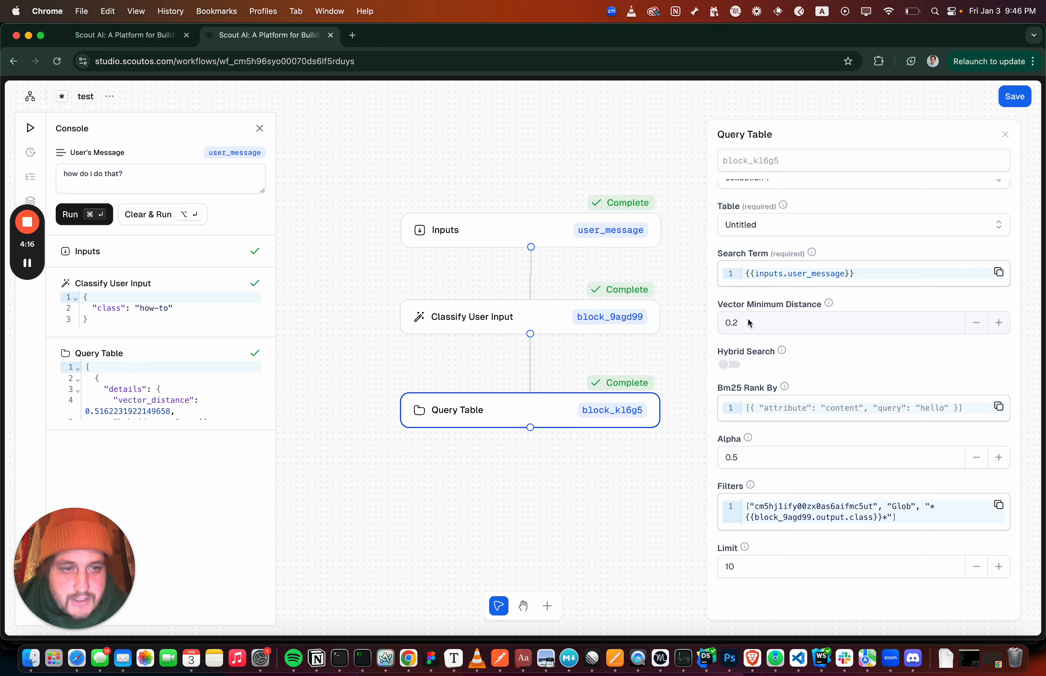
pyautogui.click(741, 323)
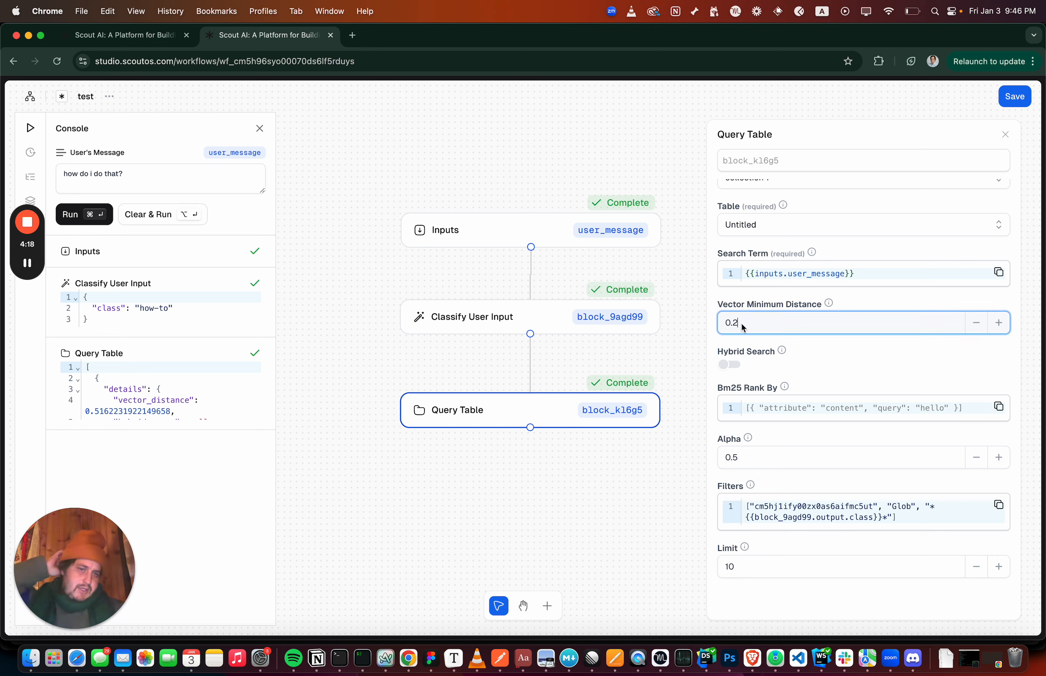
pyautogui.write('1')
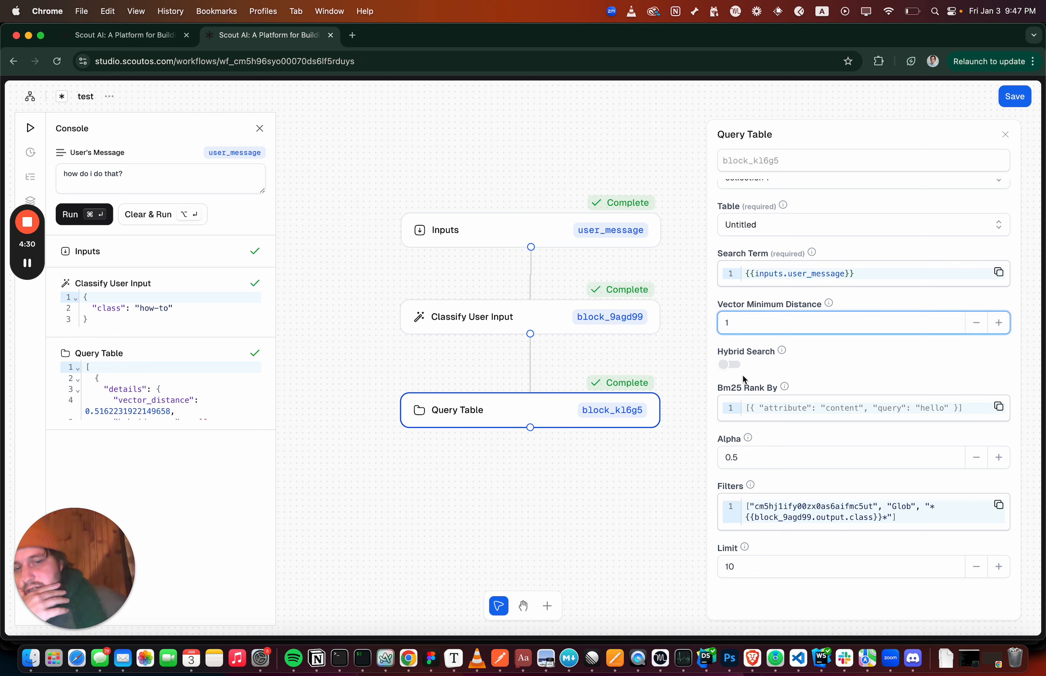
pyautogui.click(733, 363)
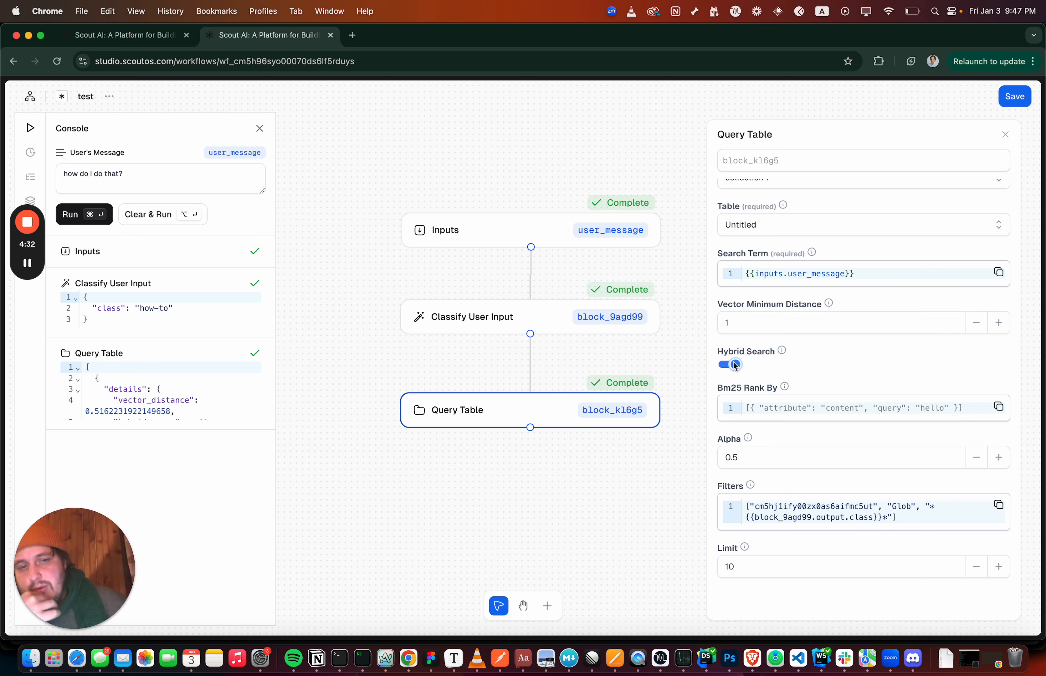
pyautogui.click(763, 410)
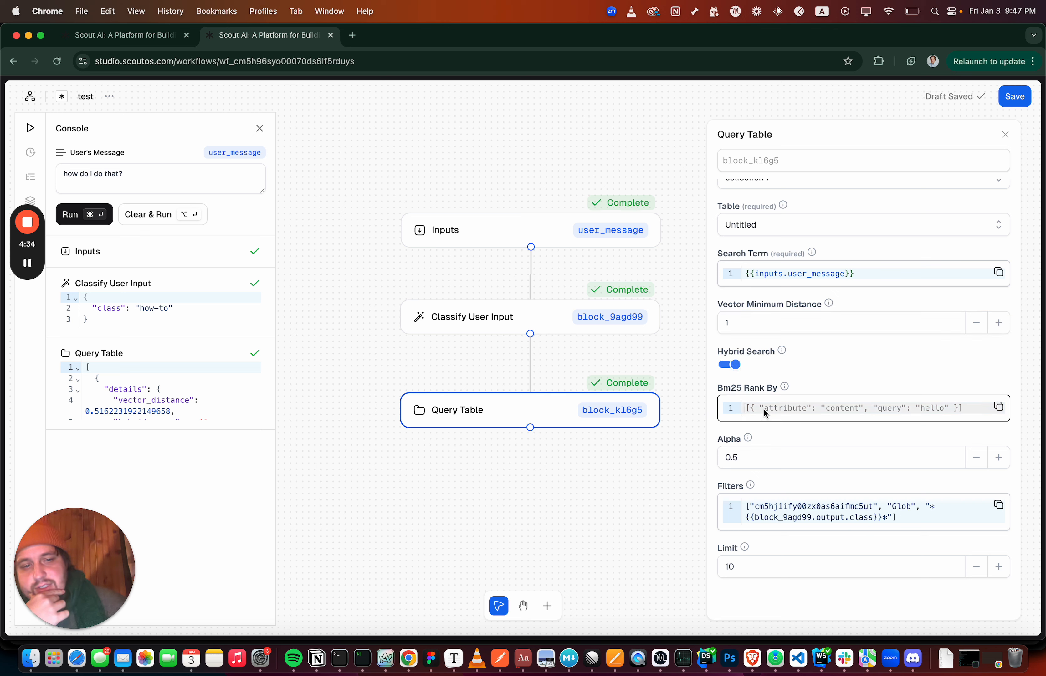
pyautogui.click(732, 366)
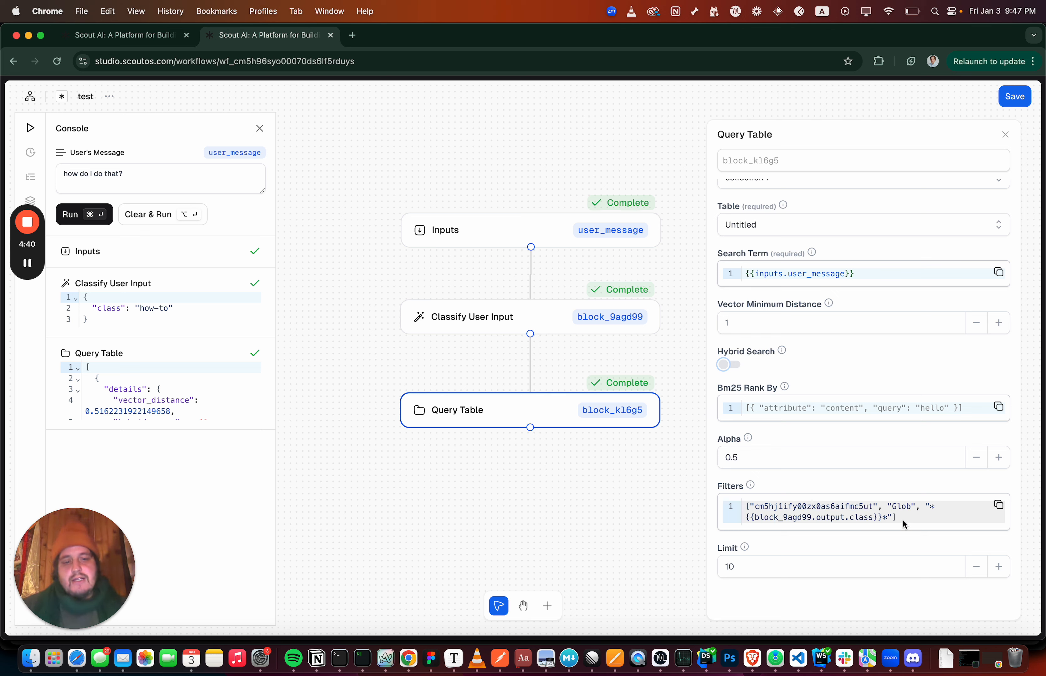
# Step: Examine the parts of the Query Table block's Filters expression
pyautogui.moveTo(902, 520); pyautogui.dragTo(815, 497)
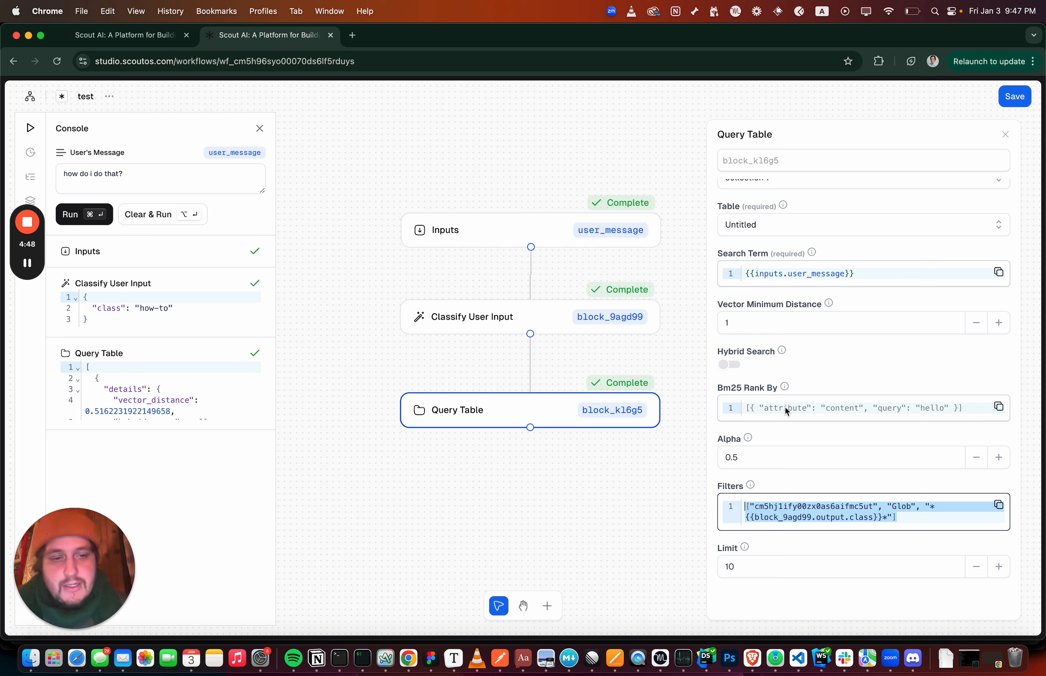
pyautogui.doubleClick(816, 511)
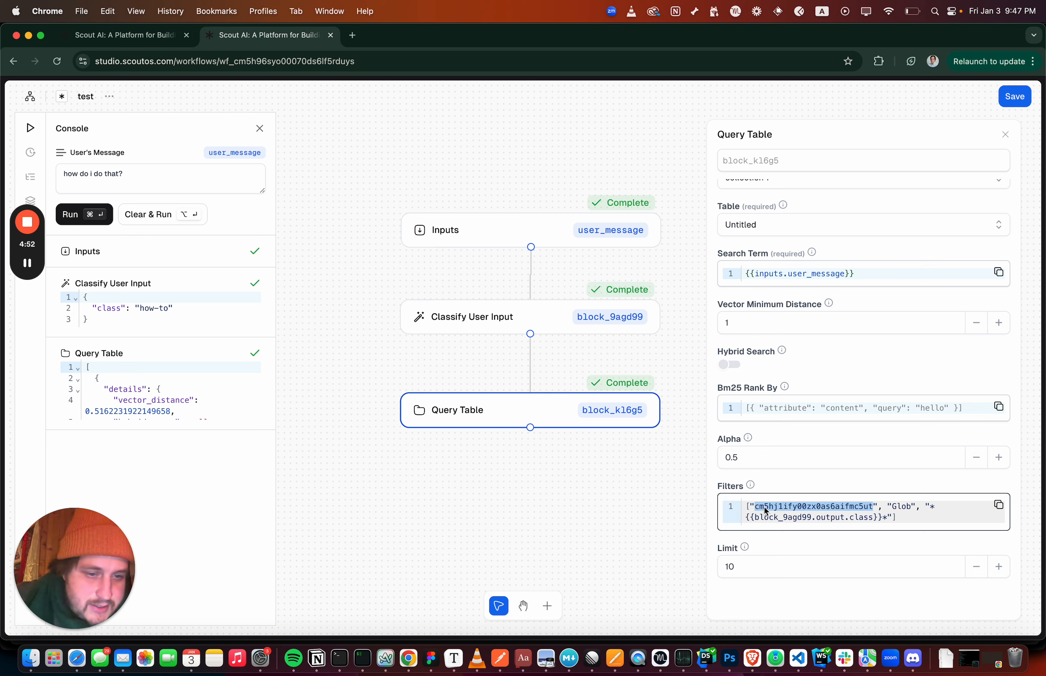
pyautogui.click(883, 509)
pyautogui.moveTo(880, 510); pyautogui.dragTo(750, 509)
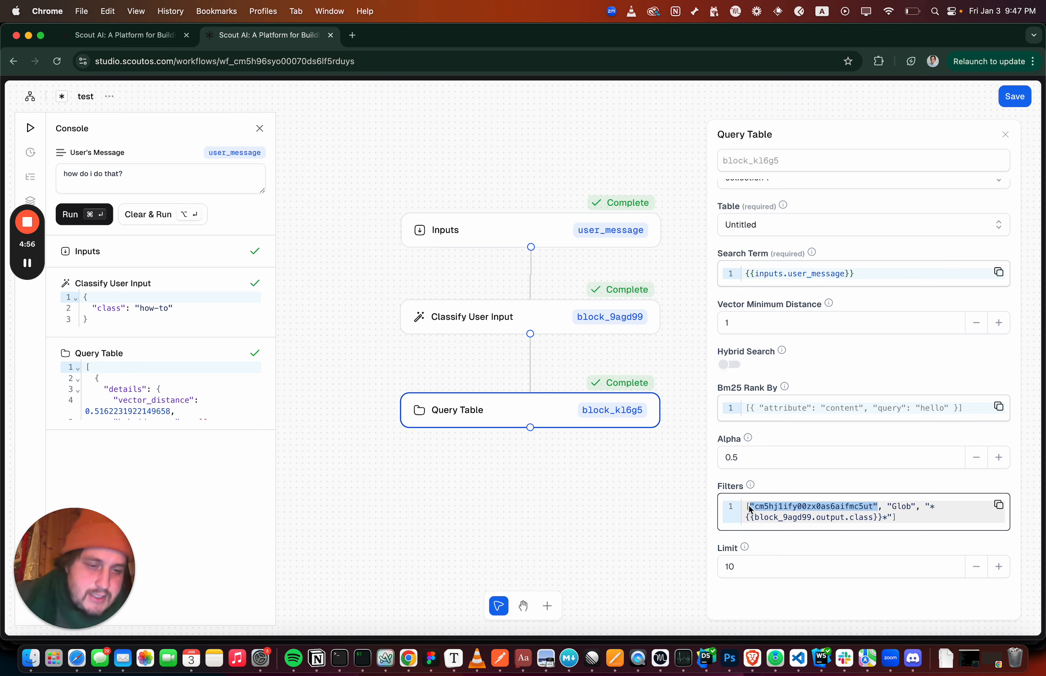
pyautogui.doubleClick(773, 508)
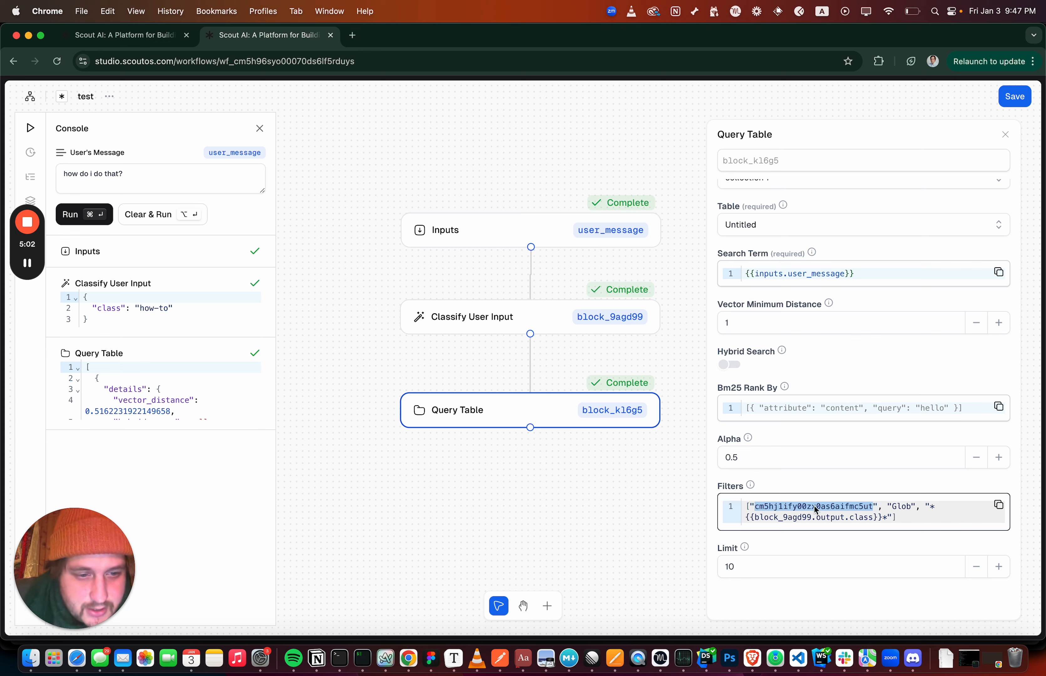
pyautogui.click(889, 507)
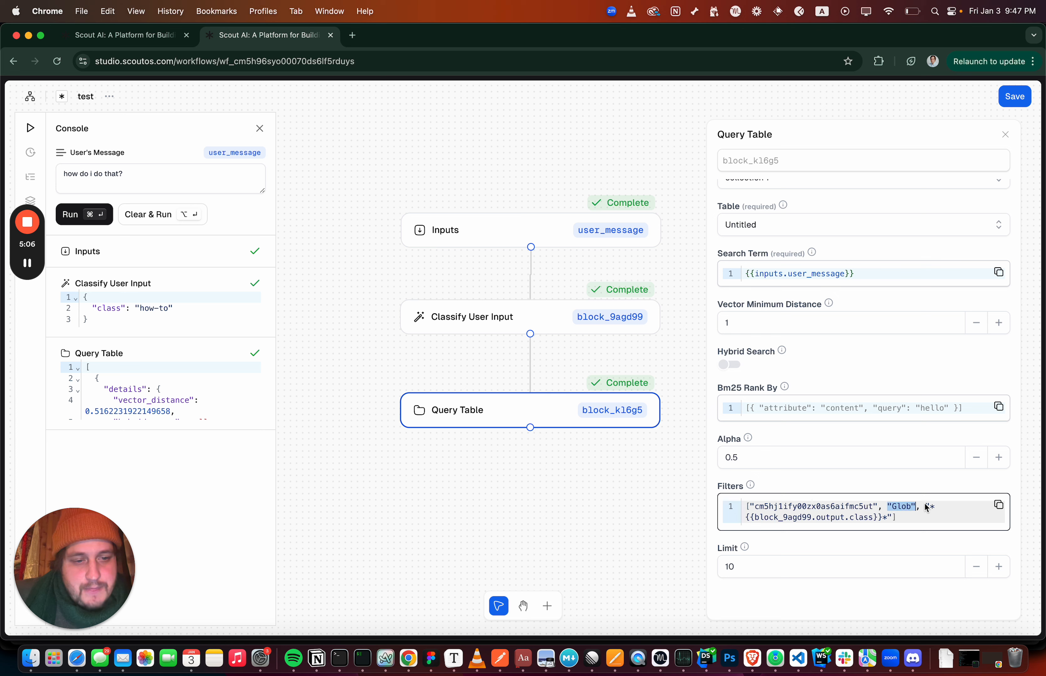
pyautogui.moveTo(926, 506); pyautogui.dragTo(893, 519)
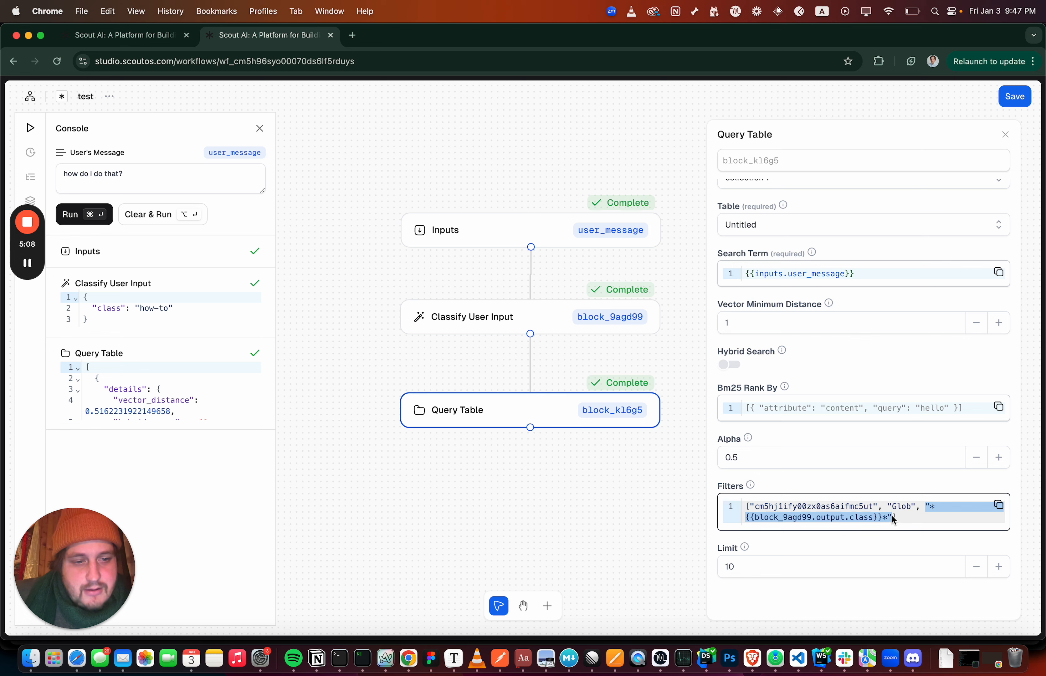
pyautogui.click(939, 506)
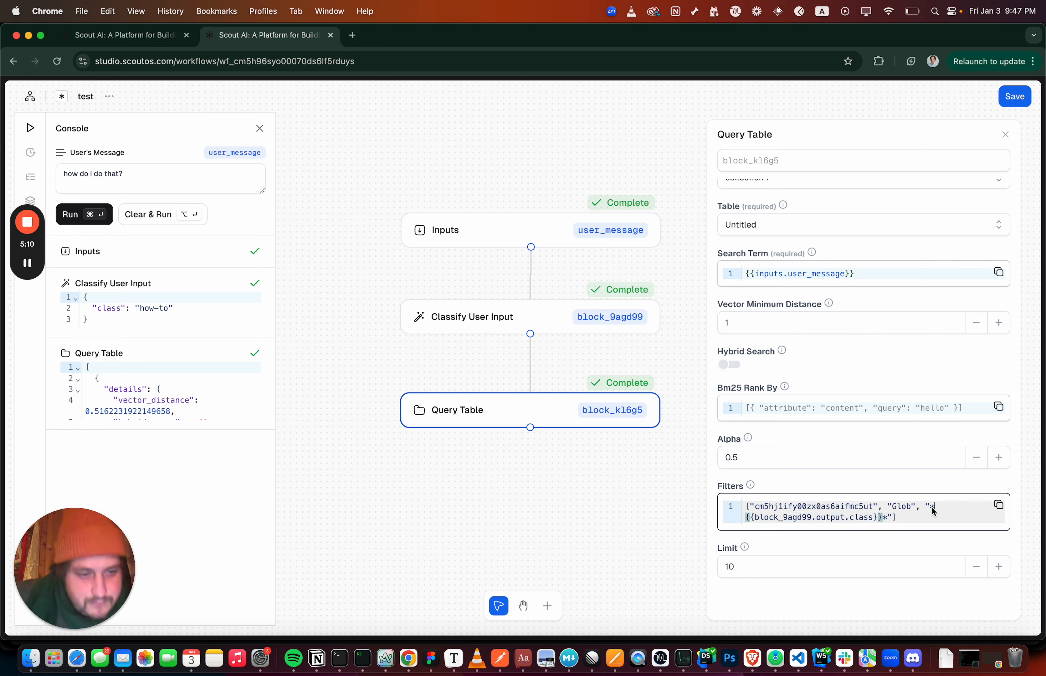
pyautogui.doubleClick(932, 507)
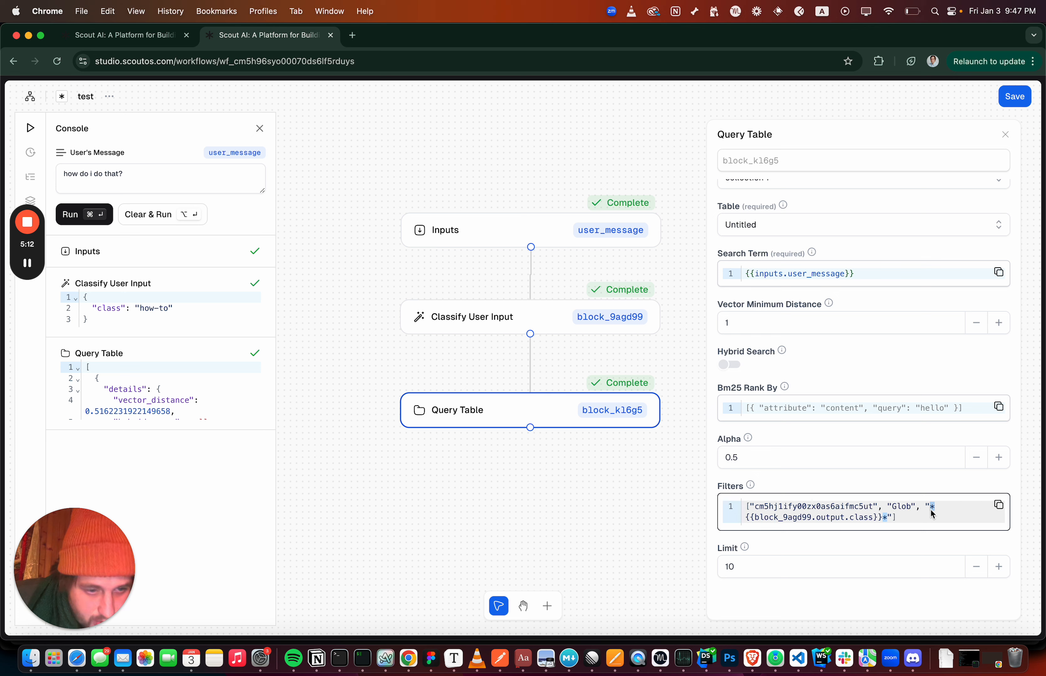
# Step: Copy the whole Filters expression into the browser address bar to read it on one line
pyautogui.click(903, 521)
pyautogui.press('super+a')
pyautogui.press('super+c')
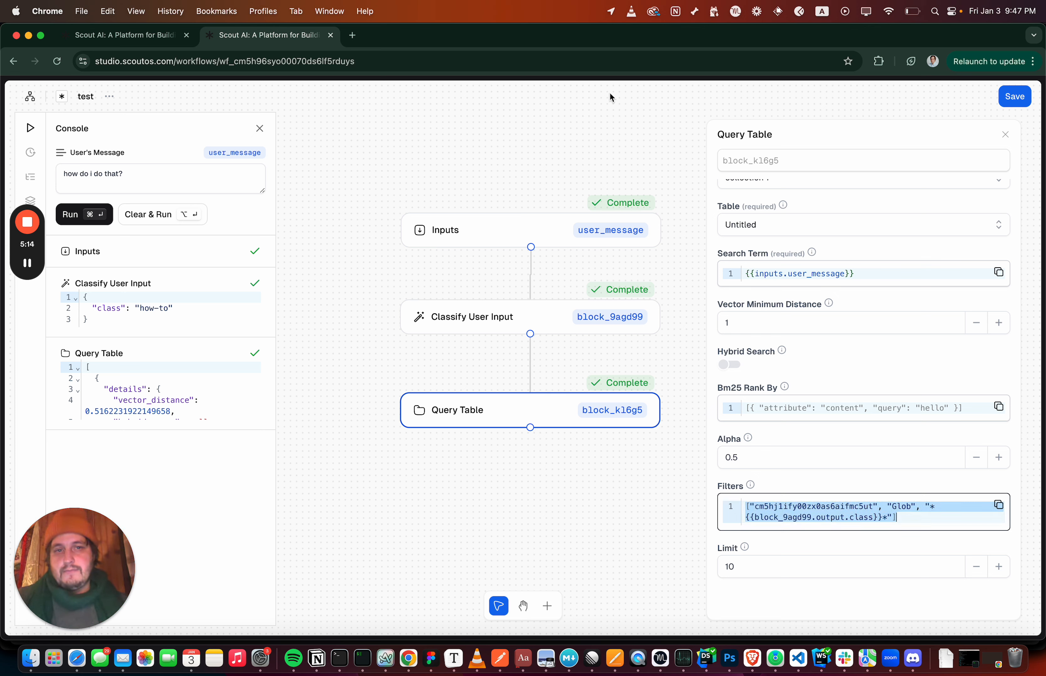
pyautogui.click(603, 64)
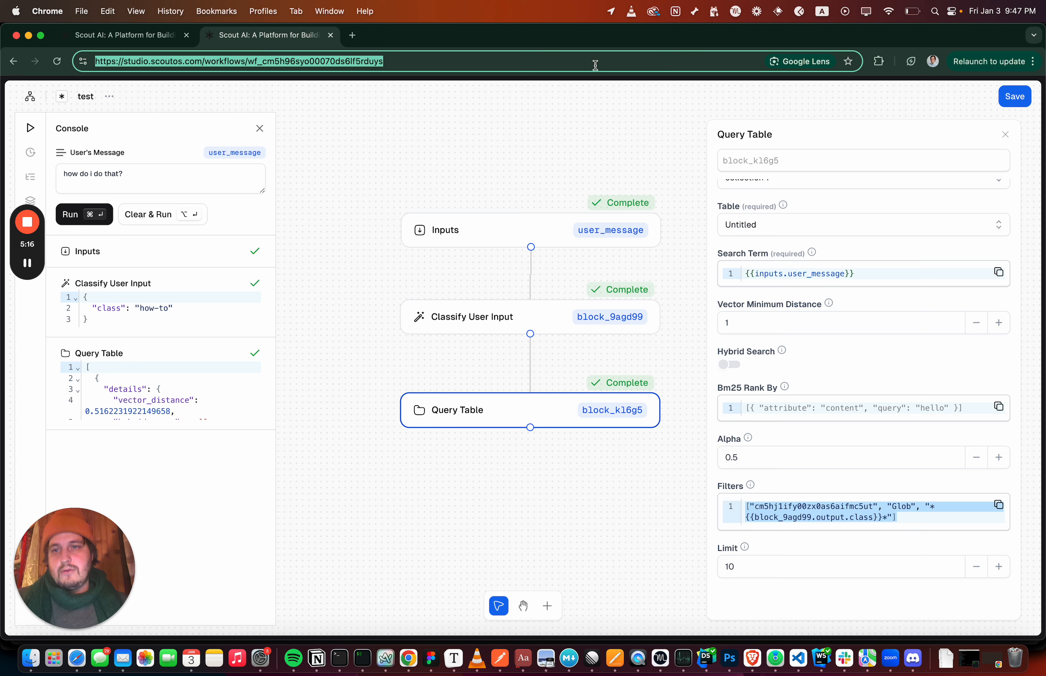
pyautogui.press('super+v')
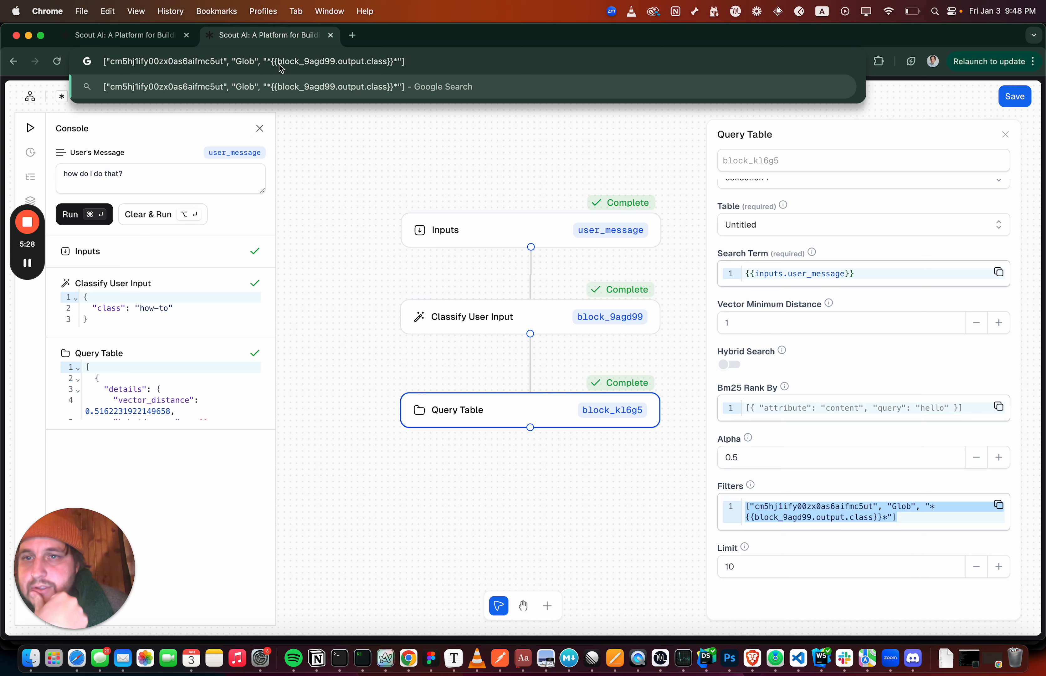
pyautogui.click(391, 63)
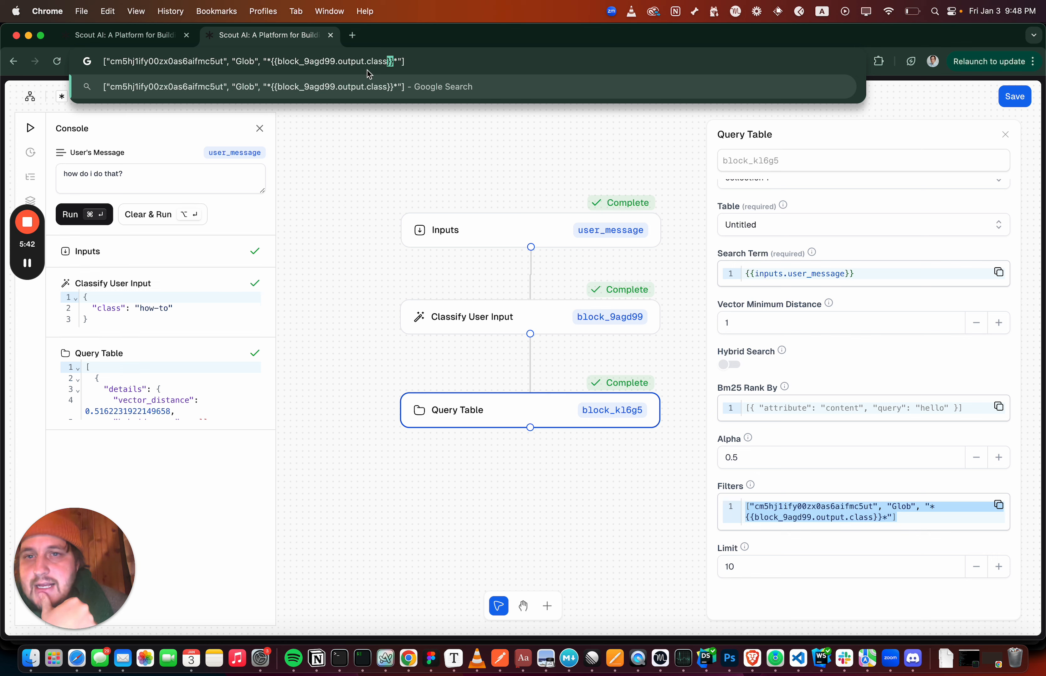
pyautogui.tripleClick(381, 61)
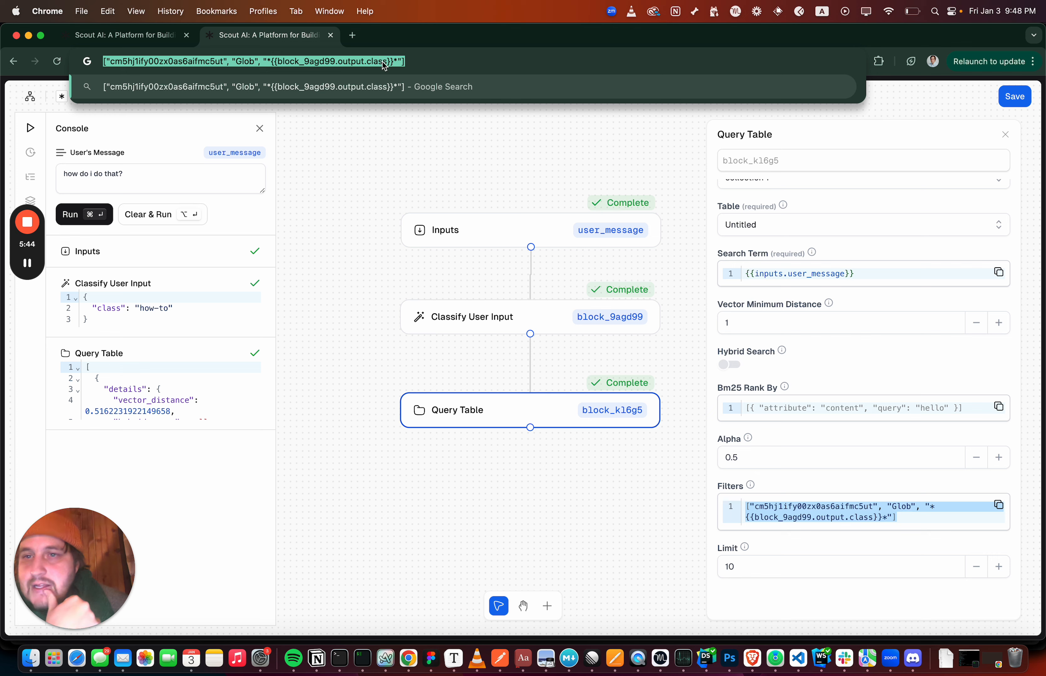
pyautogui.click(272, 62)
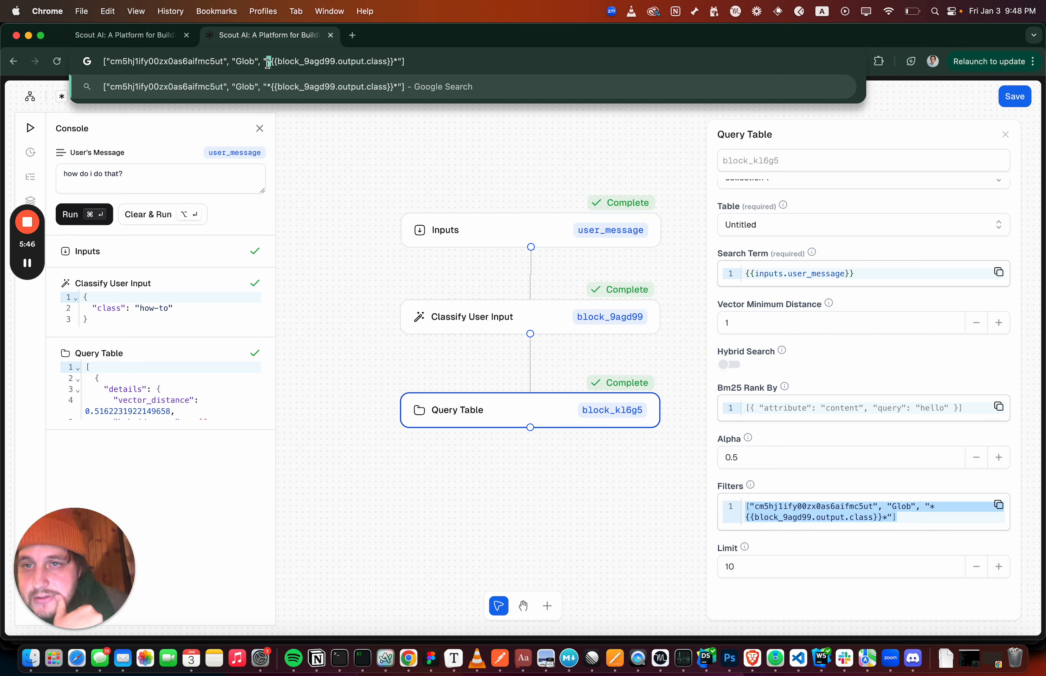
pyautogui.rightClick(399, 64)
pyautogui.press('Escape')
pyautogui.moveTo(395, 64); pyautogui.dragTo(271, 64)
pyautogui.write('doc')
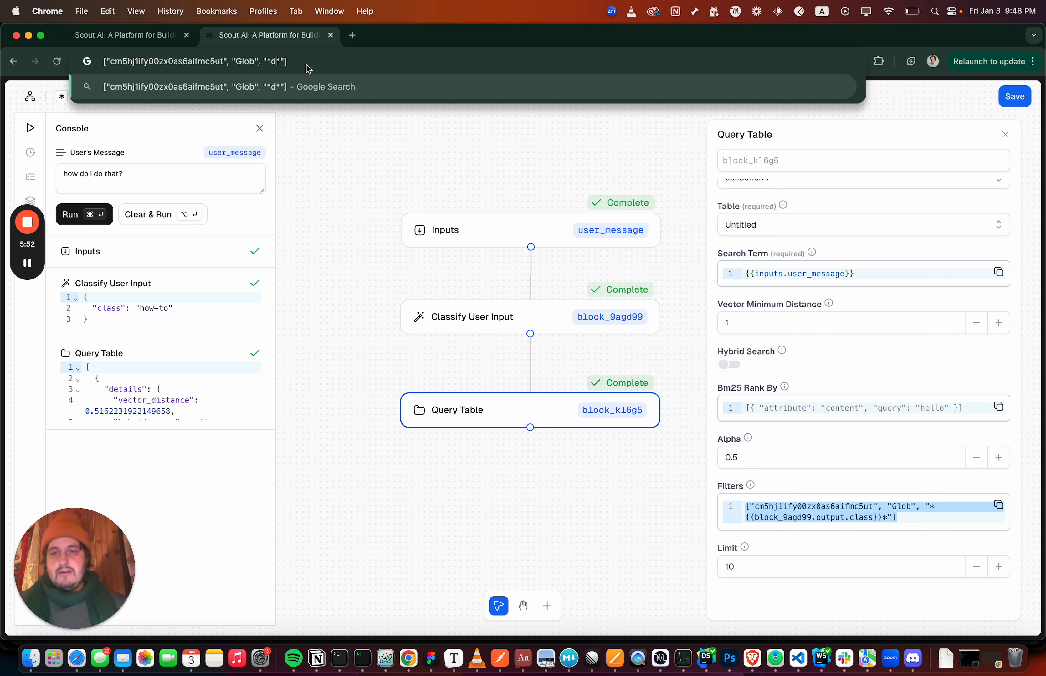
pyautogui.moveTo(294, 66); pyautogui.dragTo(269, 65)
pyautogui.press('super+c')
pyautogui.press('super+z')
pyautogui.press('super+z')
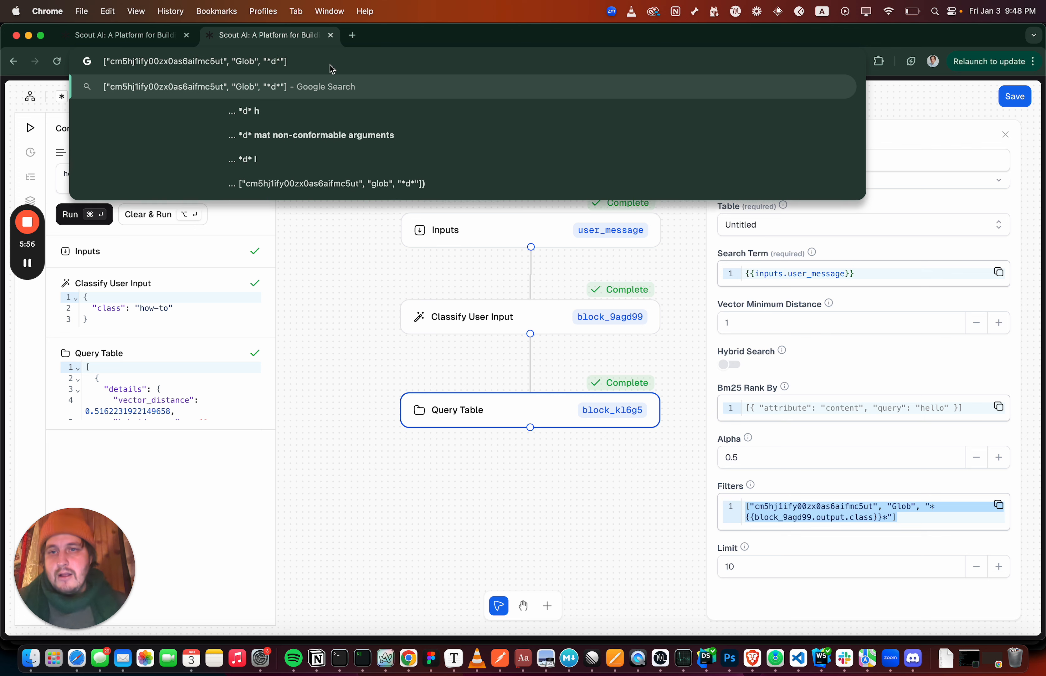
# Step: Select the column ID string inside the Query Table block's Filters expression to compare it
pyautogui.click(271, 66)
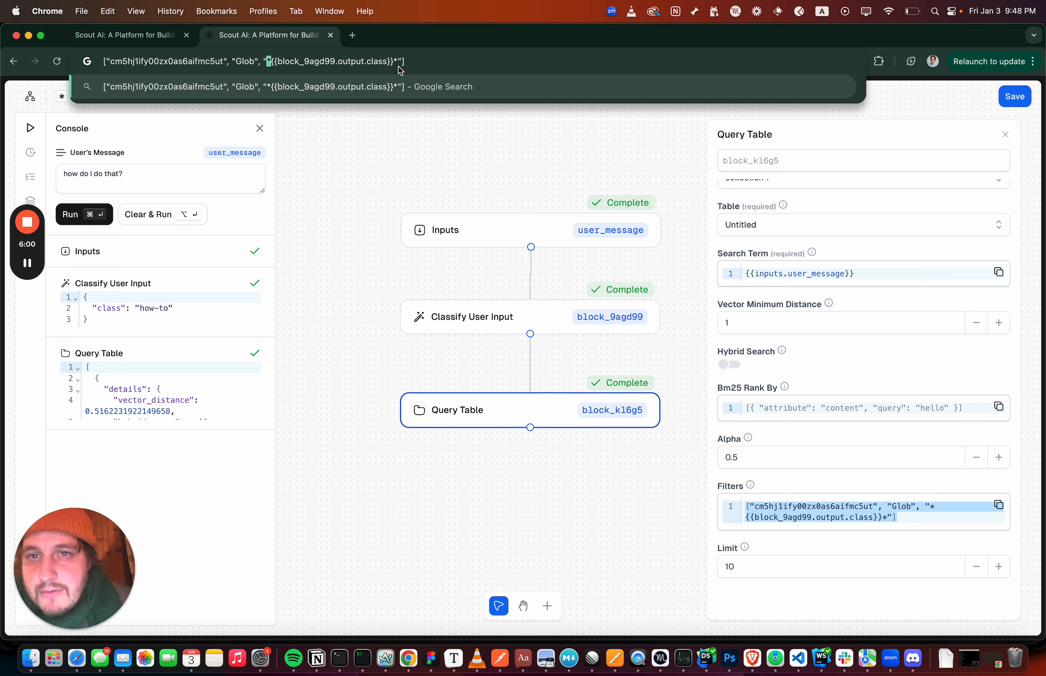
pyautogui.press('super+a')
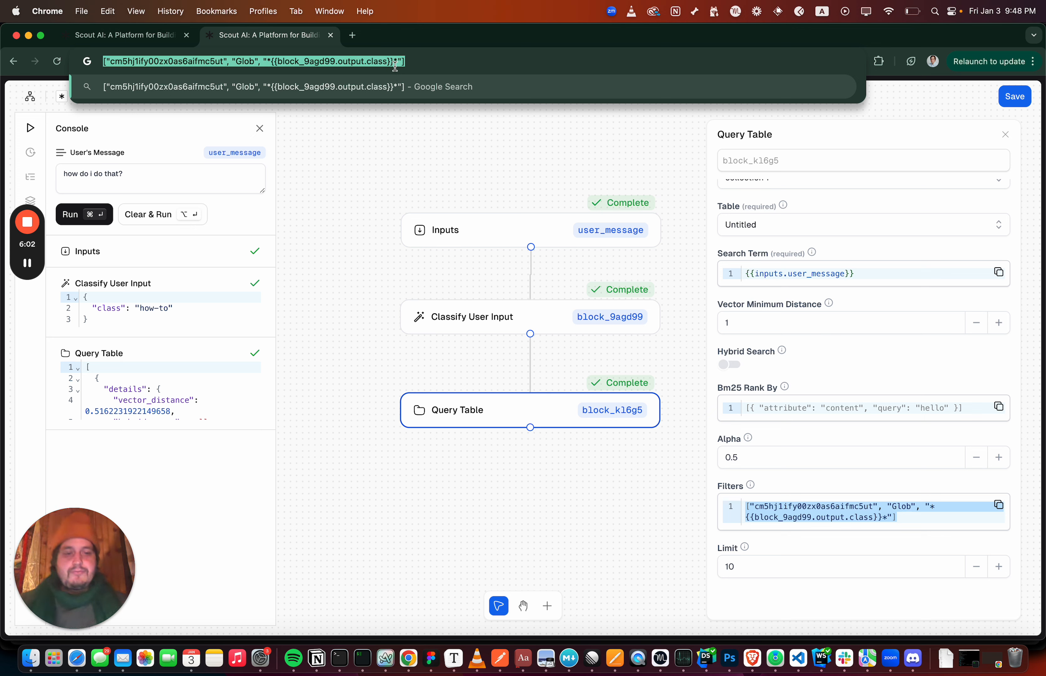
pyautogui.click(786, 507)
pyautogui.doubleClick(787, 506)
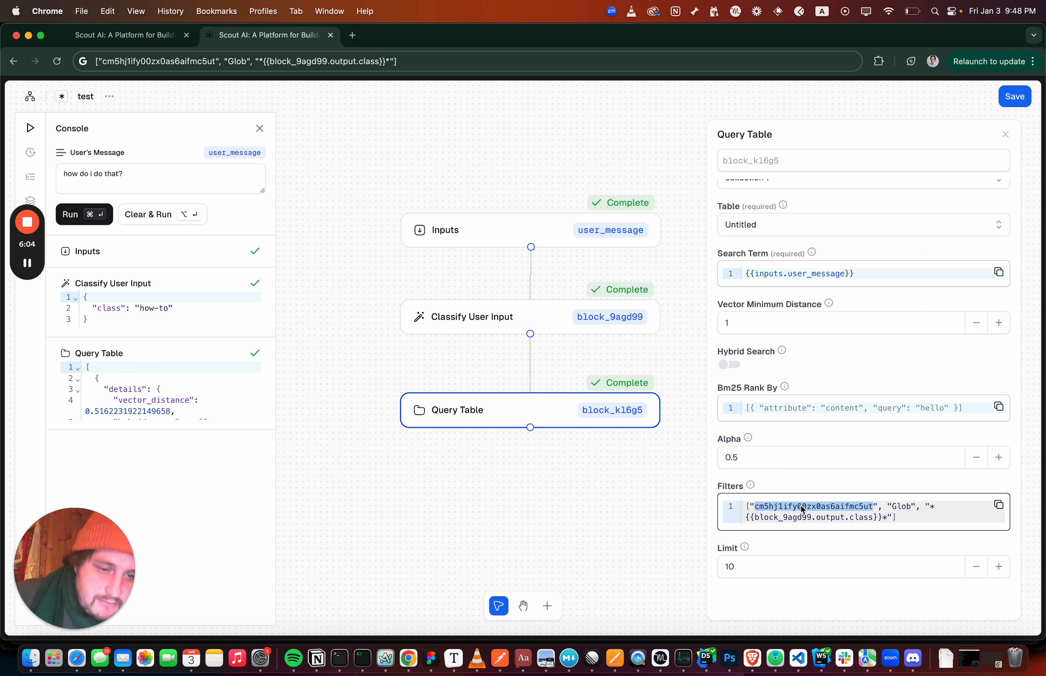
pyautogui.press('super+a')
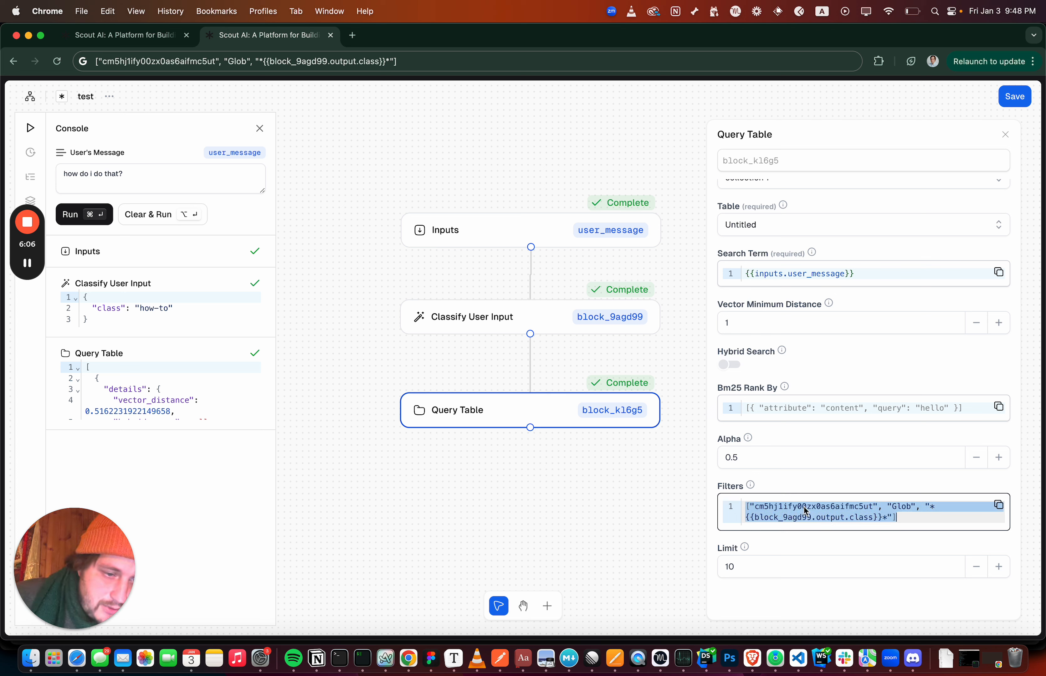
# Step: Switch to the collection tab, open developer tools, reload, and inspect the network responses filtered by 'docum'
pyautogui.click(119, 35)
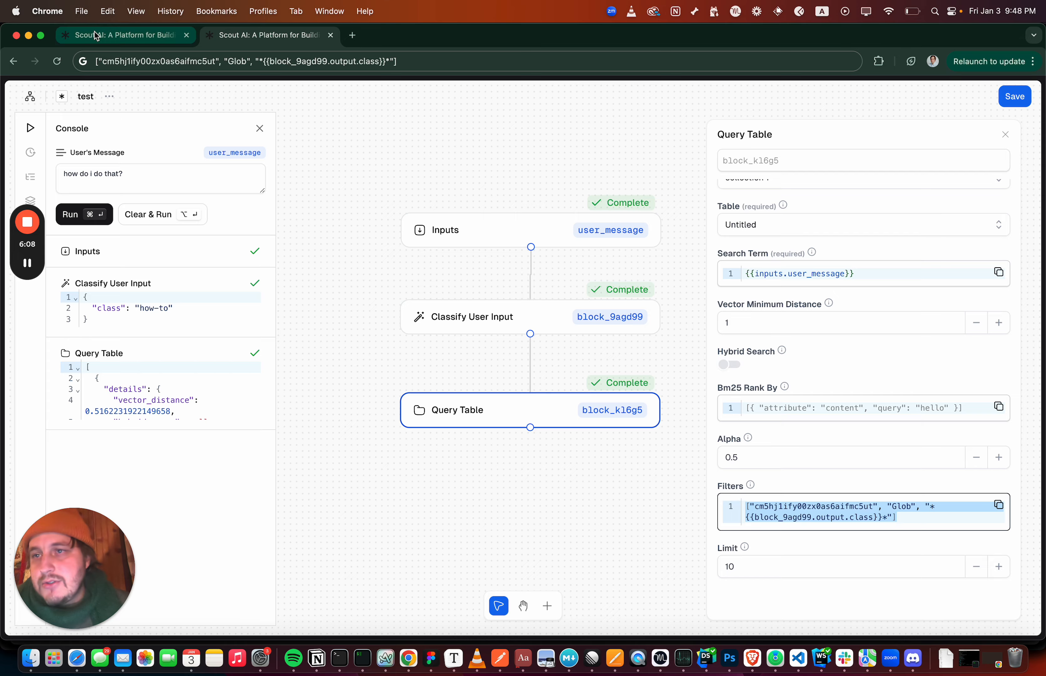
pyautogui.press('super+alt+i')
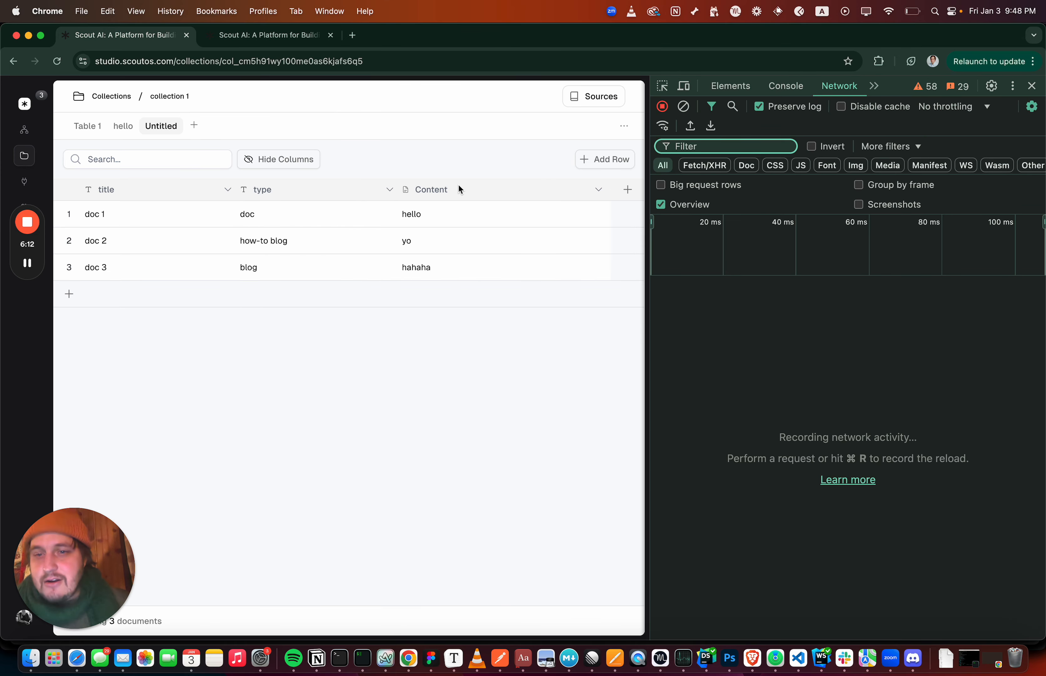
pyautogui.press('super+r')
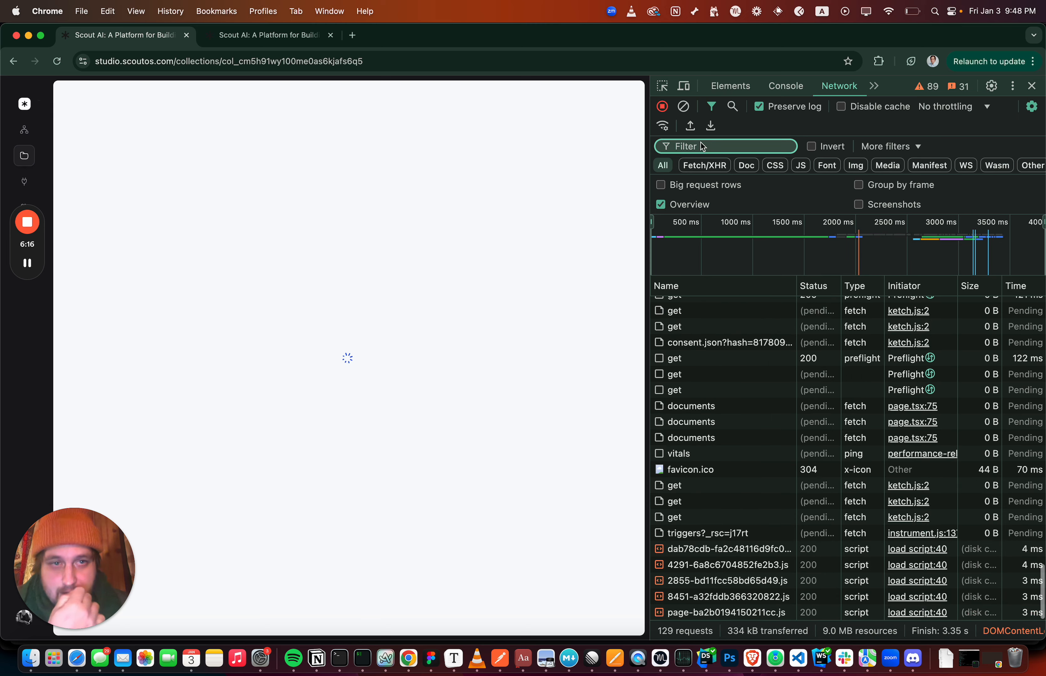
pyautogui.write('docum')
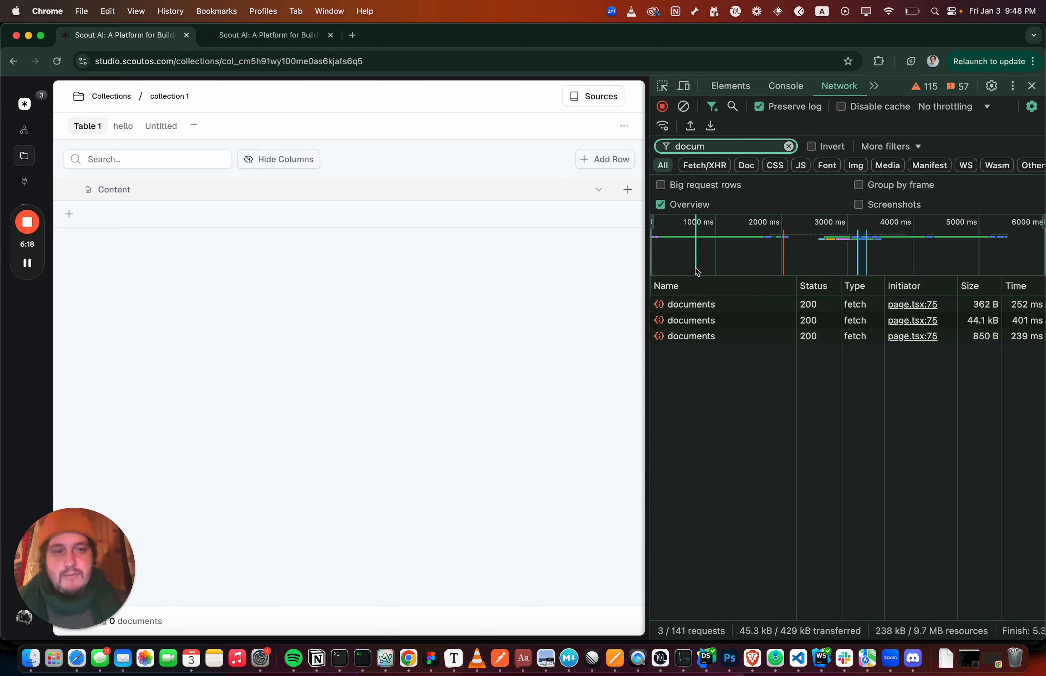
pyautogui.click(691, 321)
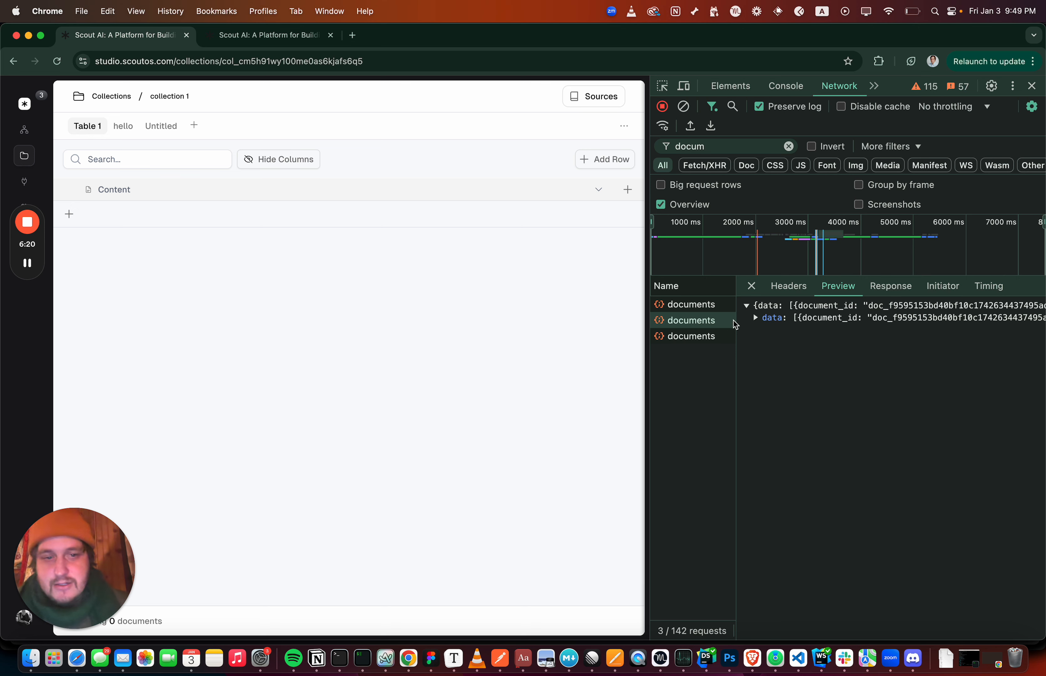
pyautogui.click(712, 335)
pyautogui.click(771, 318)
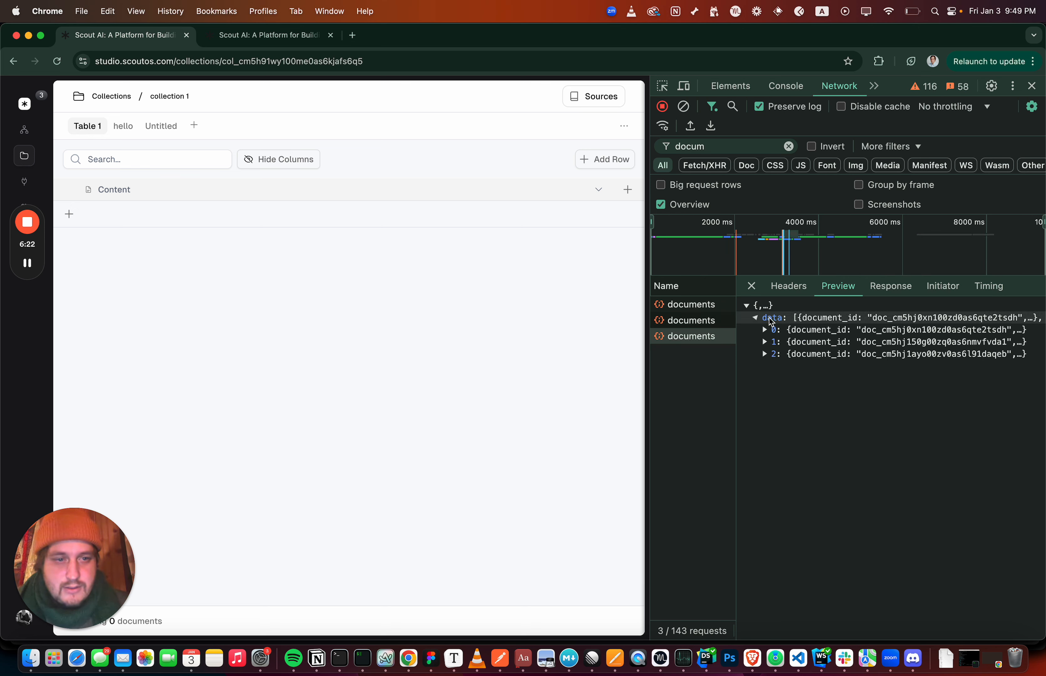
# Step: Open the Untitled table and inspect the first document's data fields to find the type column's ID
pyautogui.click(149, 126)
pyautogui.click(819, 330)
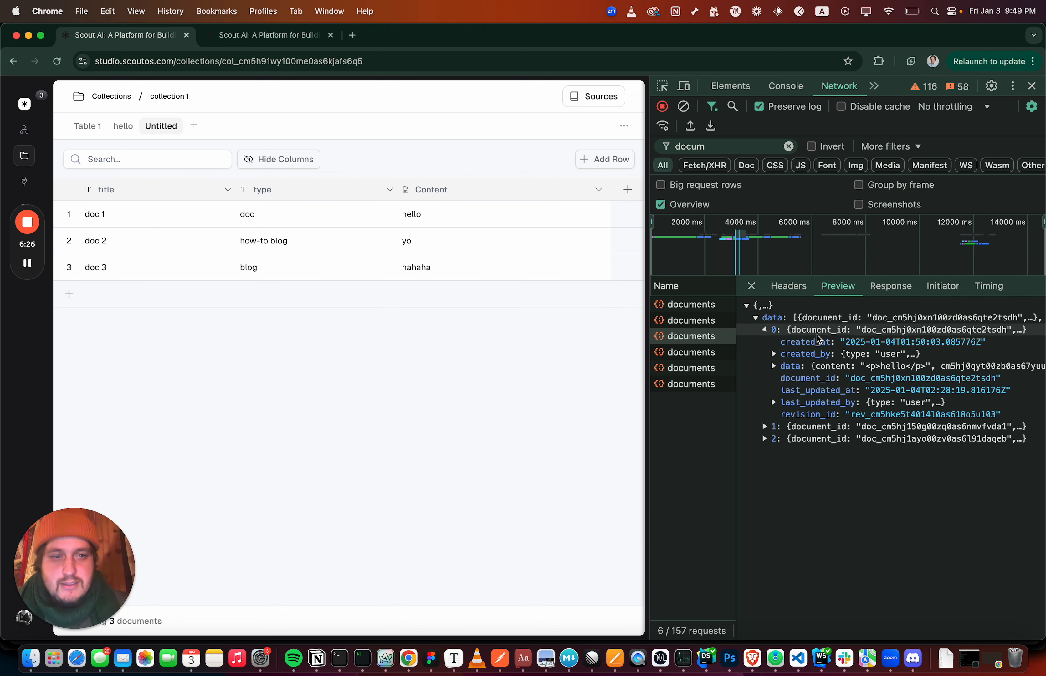
pyautogui.click(829, 368)
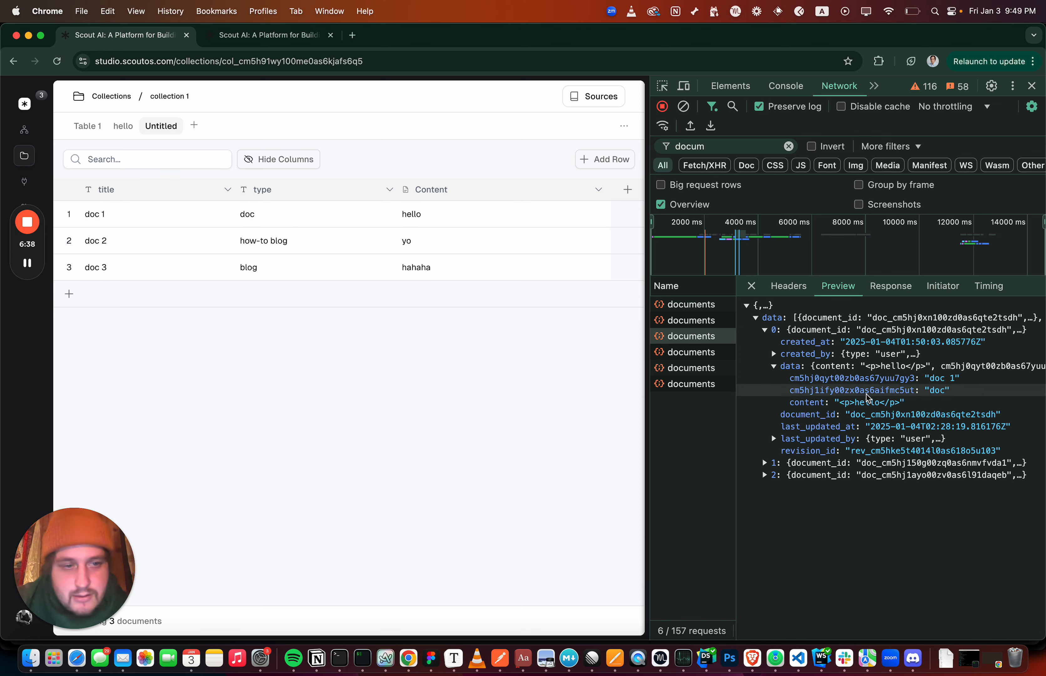
pyautogui.doubleClick(891, 395)
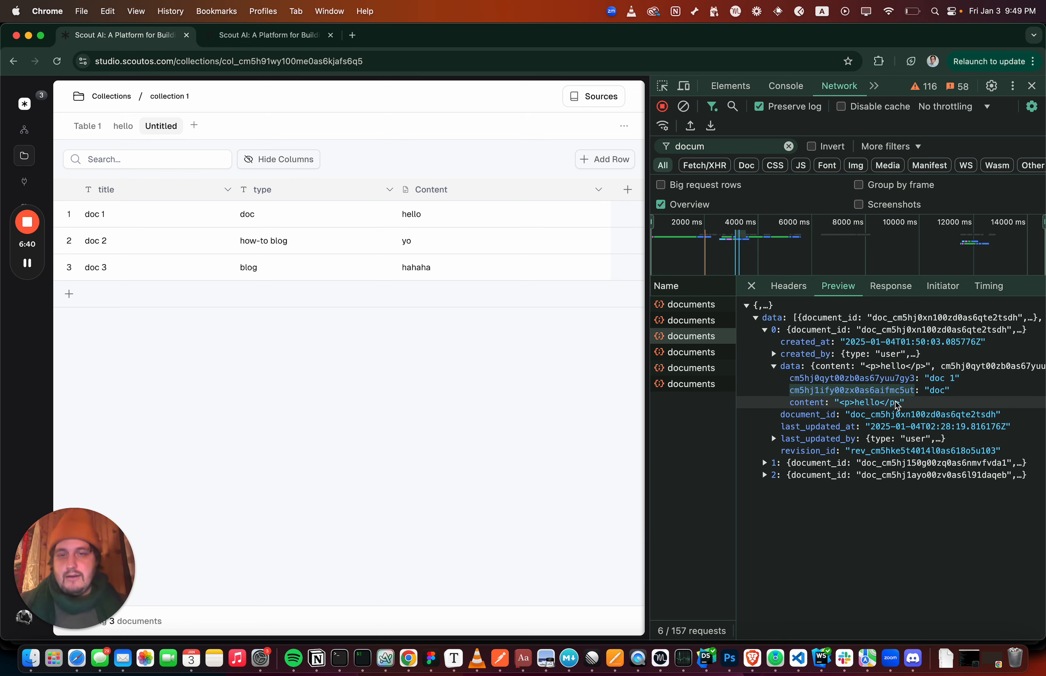
# Step: Paste the type column ID into the Filters expression in place of the existing column identifier
pyautogui.click(266, 35)
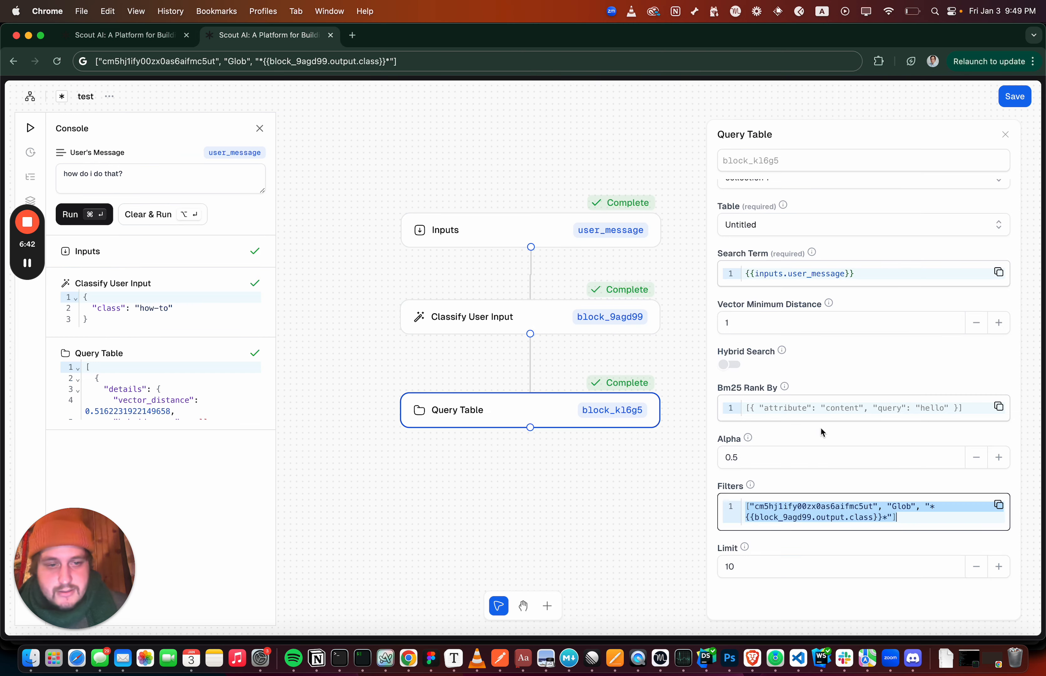
pyautogui.doubleClick(815, 509)
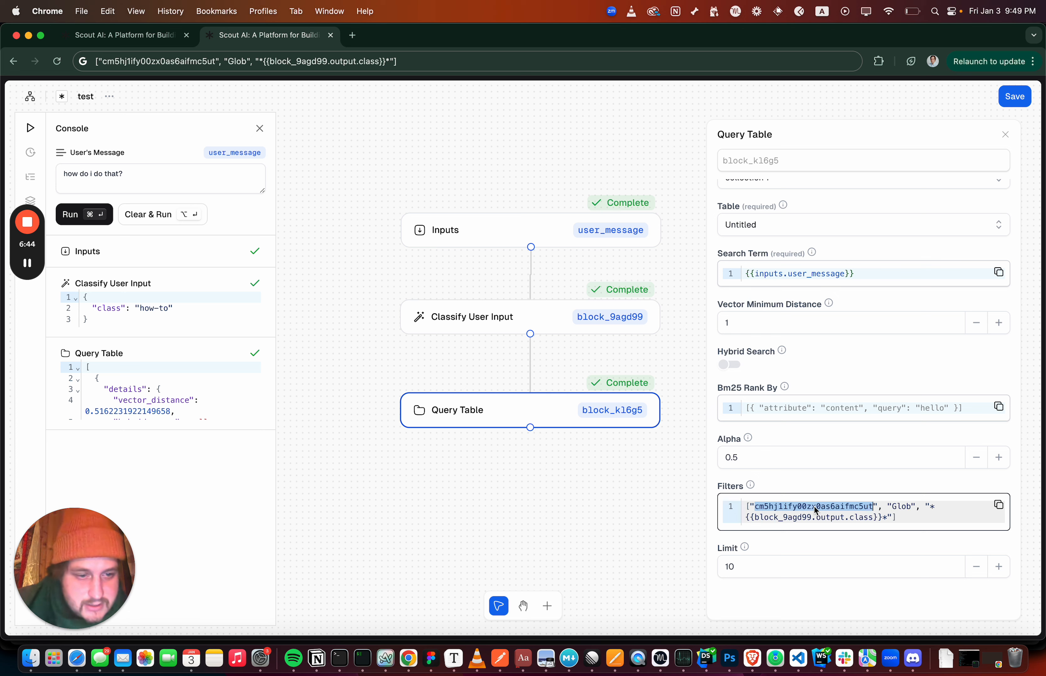
pyautogui.press('super+v')
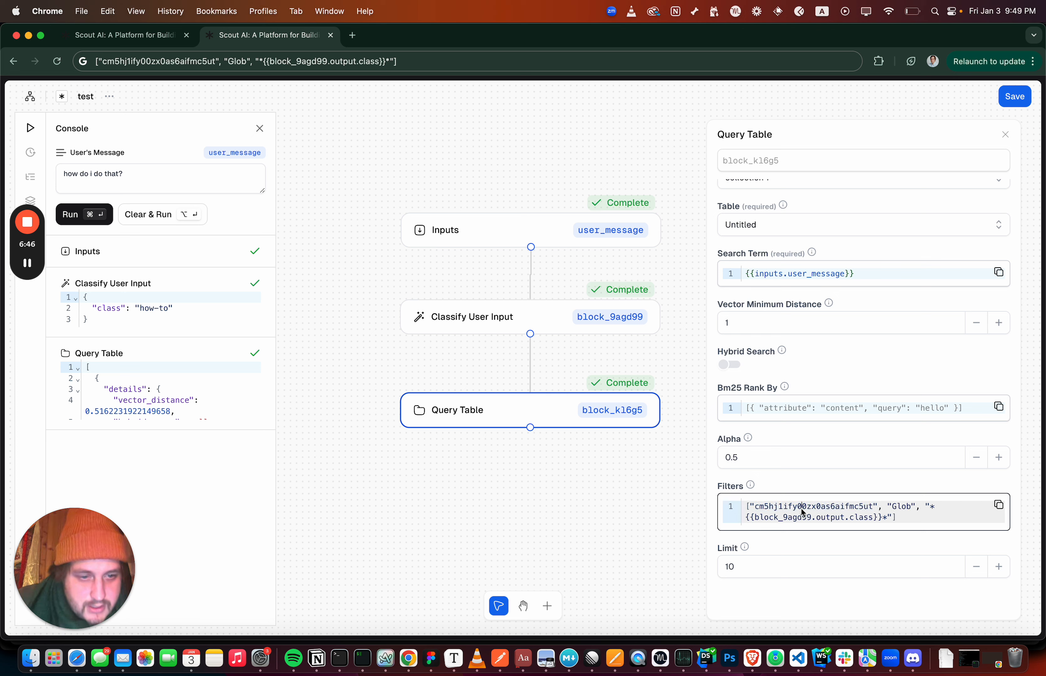
pyautogui.doubleClick(805, 509)
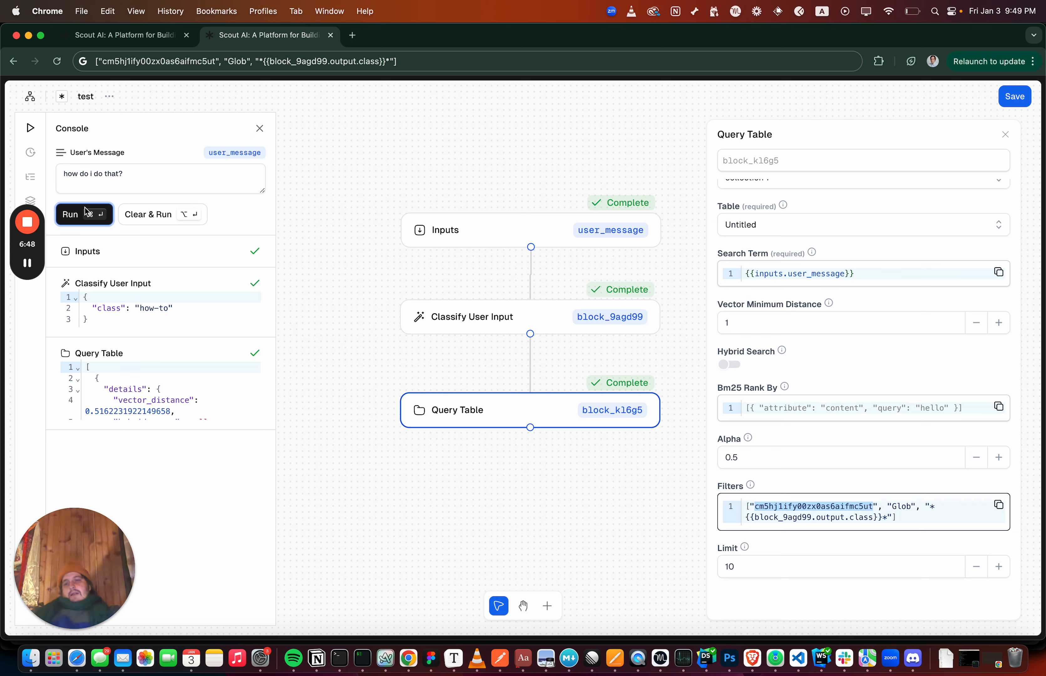
# Step: Run the workflow and review the Query Table block's output in the console
pyautogui.click(166, 220)
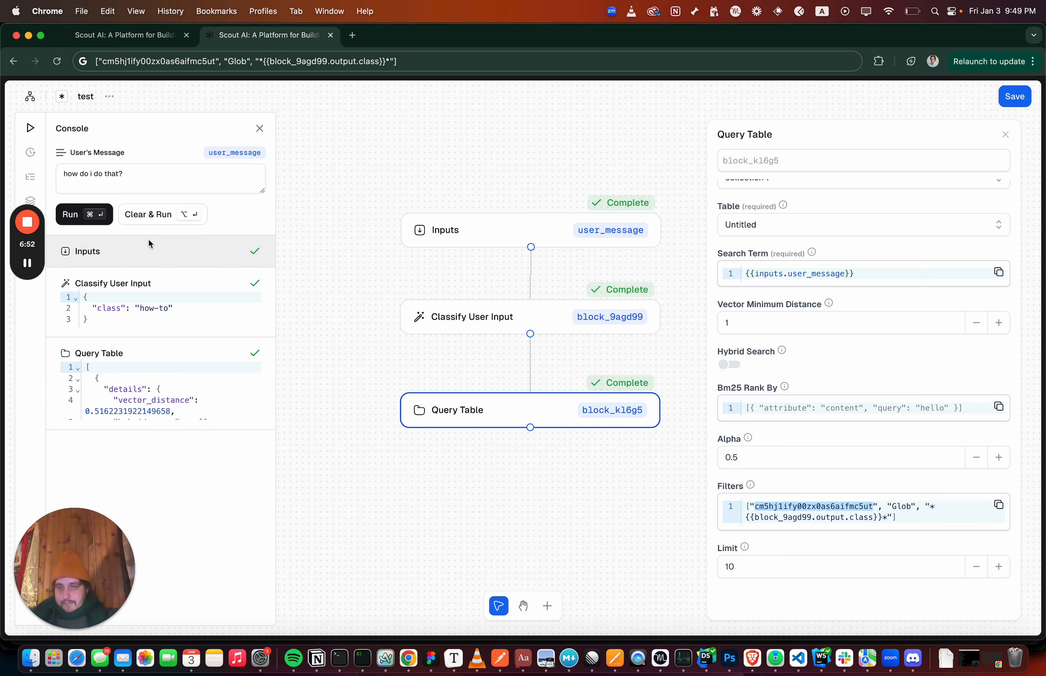
pyautogui.click(146, 381)
pyautogui.scroll(-2, 145, 382)
pyautogui.scroll(-8, 146, 382)
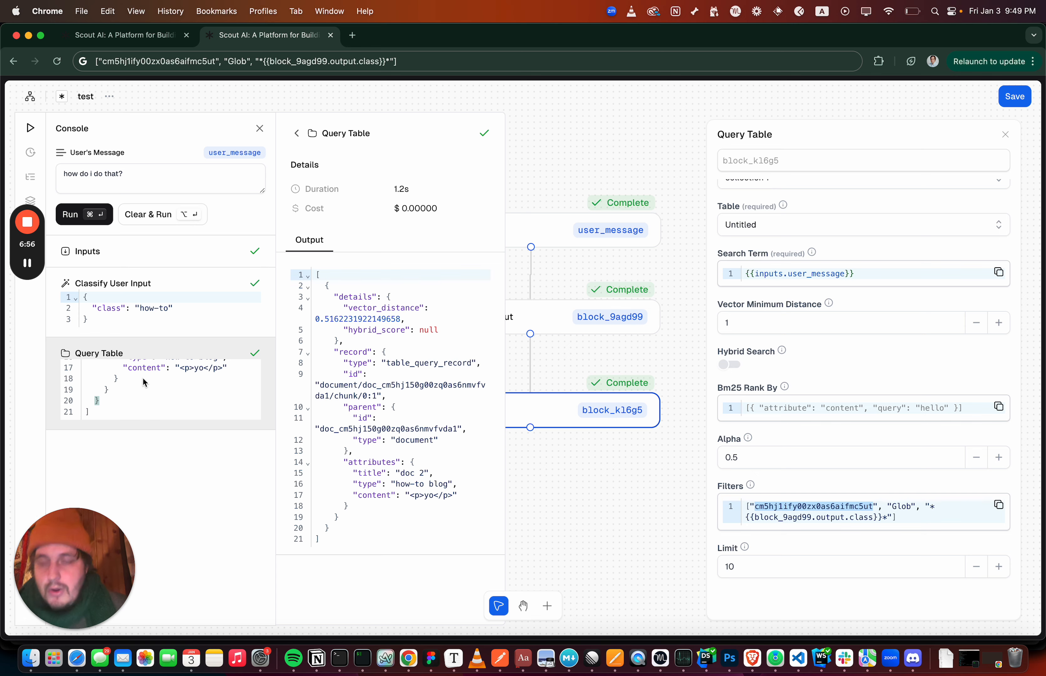
# Step: Return to the collection, close developer tools, open the doc 1 row, and upload a file as its Content
pyautogui.click(123, 35)
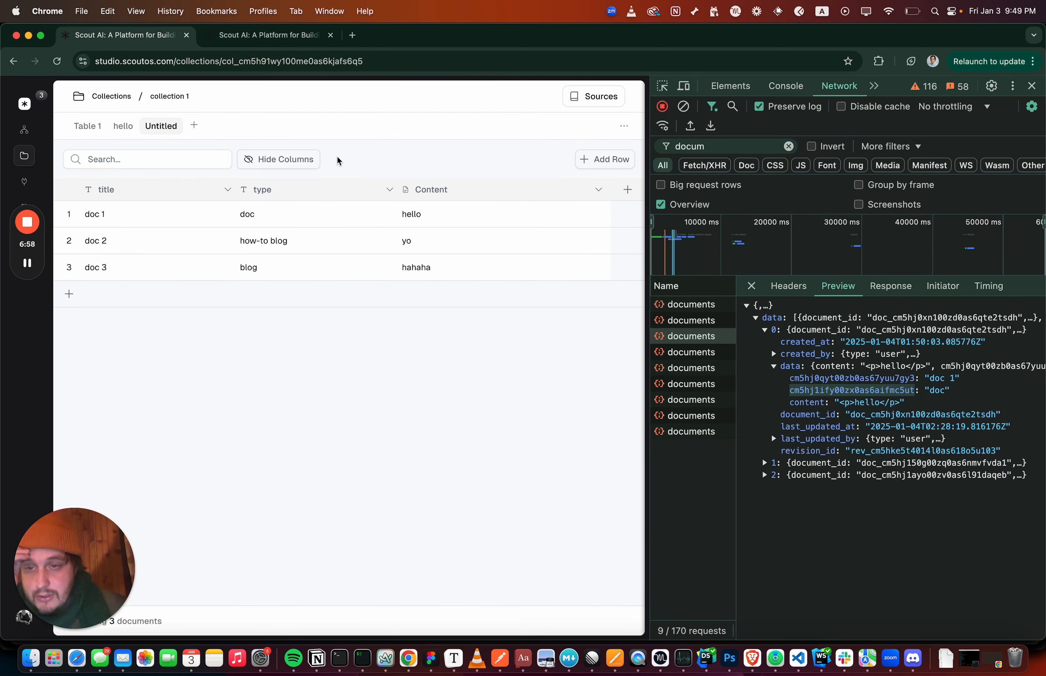
pyautogui.click(1032, 86)
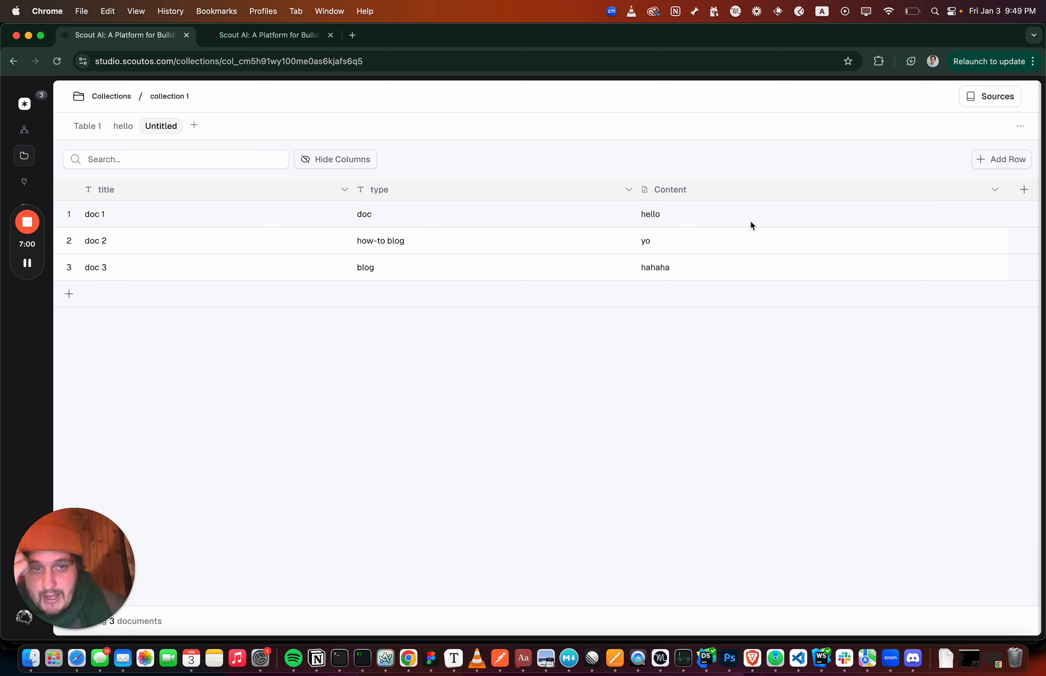
pyautogui.click(476, 220)
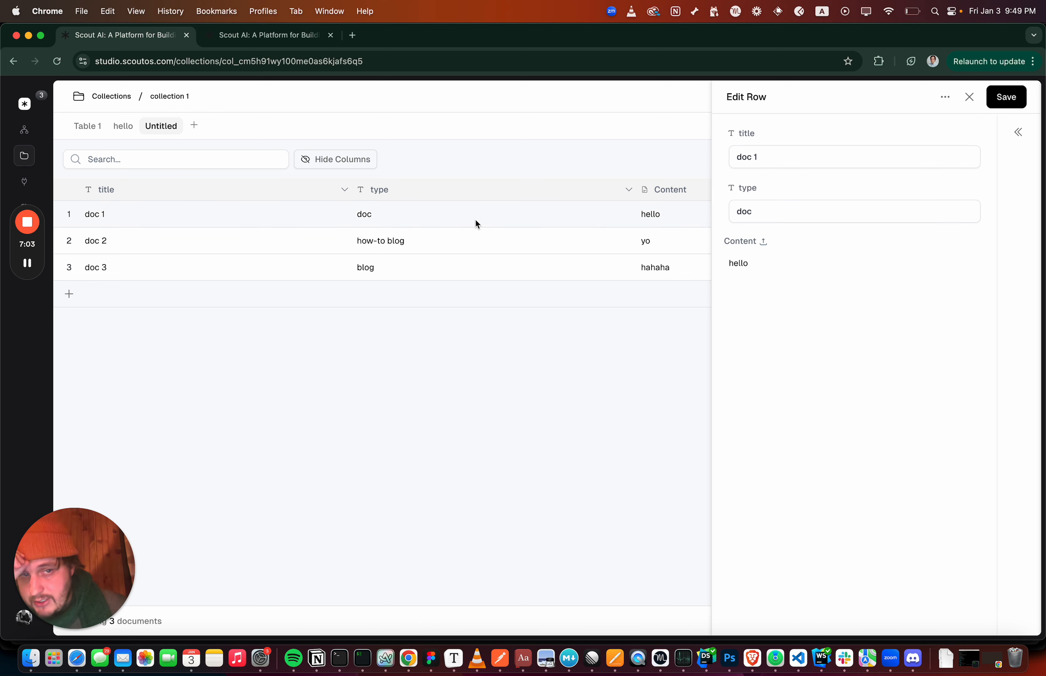
pyautogui.click(764, 243)
pyautogui.doubleClick(411, 268)
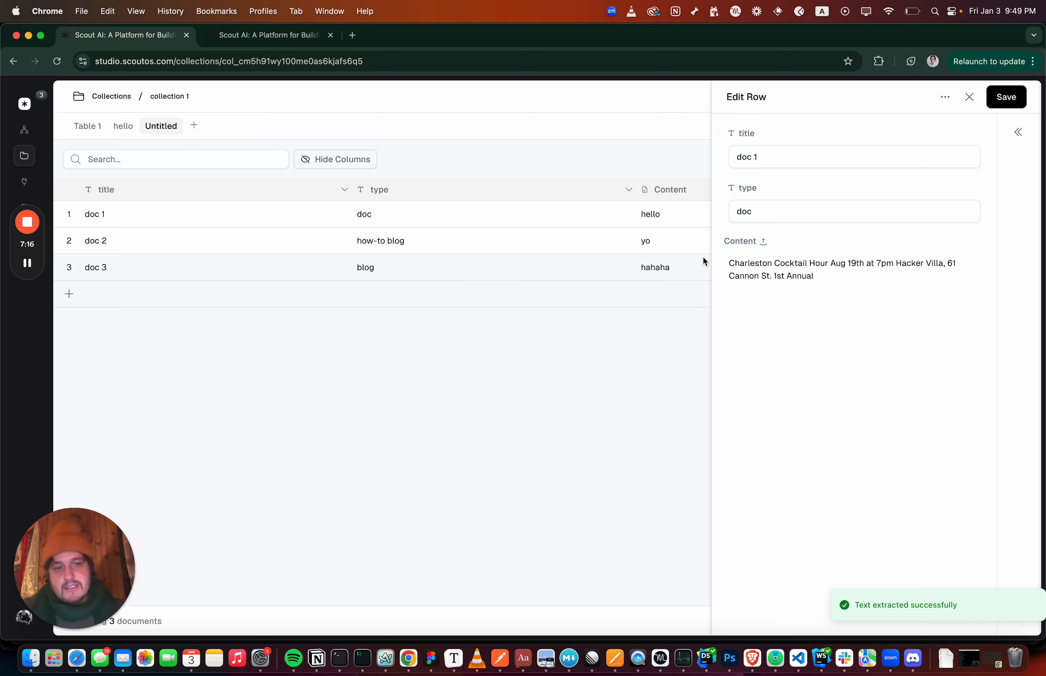
# Step: Upload the Scout First Annual onsite PDF as the doc 1 row's Content
pyautogui.click(764, 242)
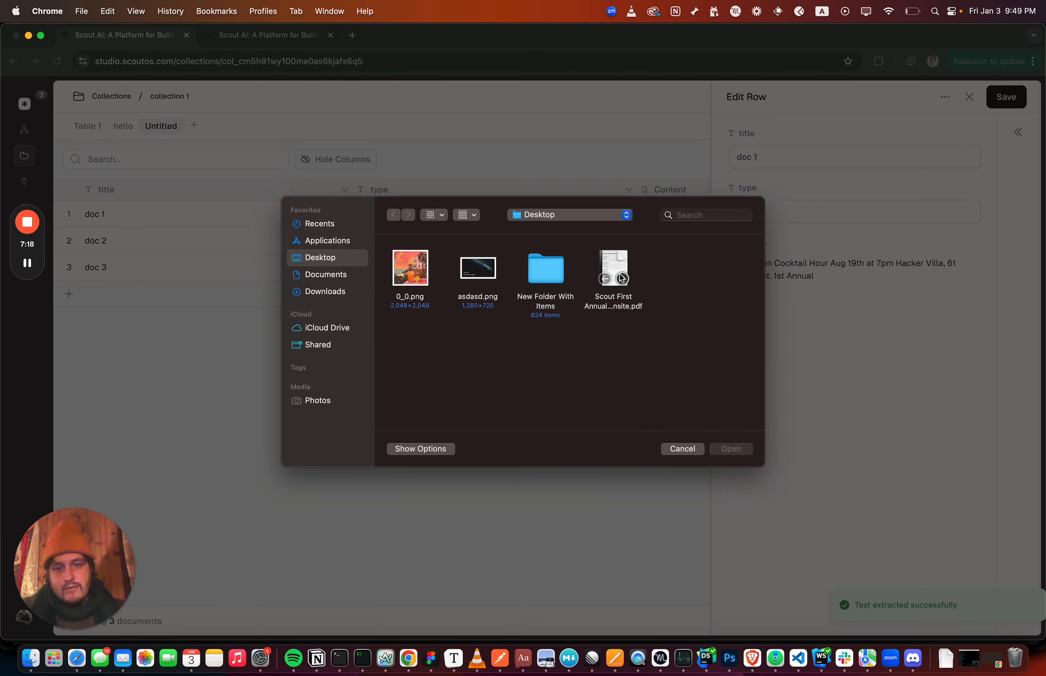
pyautogui.doubleClick(617, 265)
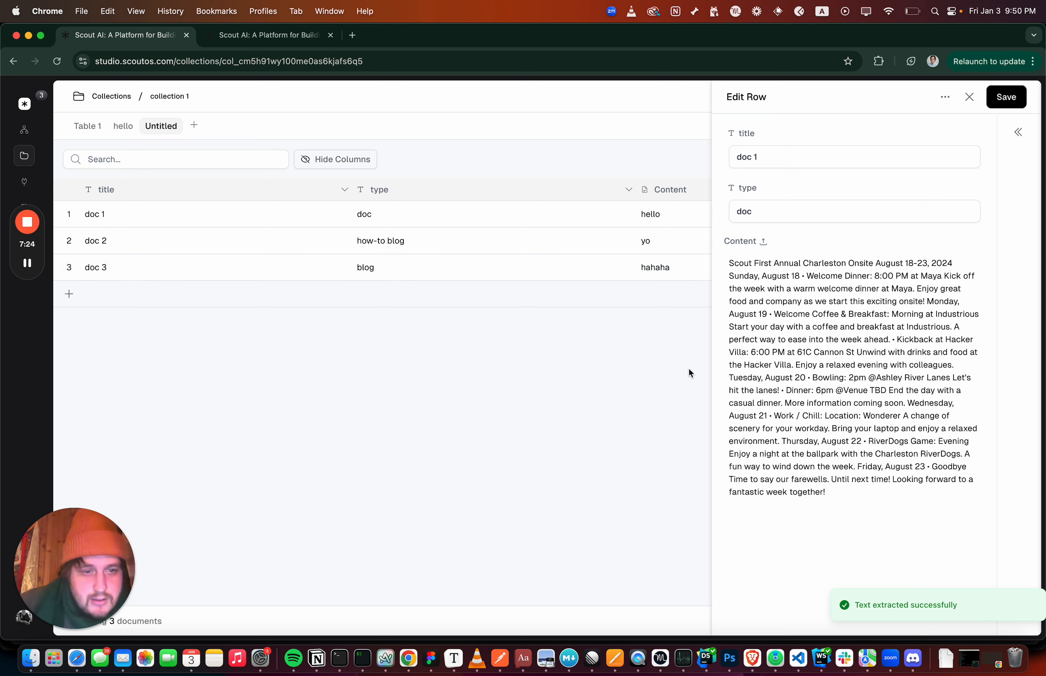
# Step: Upload another file from the Desktop into the doc 1 row's Content
pyautogui.click(763, 241)
pyautogui.click(465, 269)
pyautogui.doubleClick(465, 268)
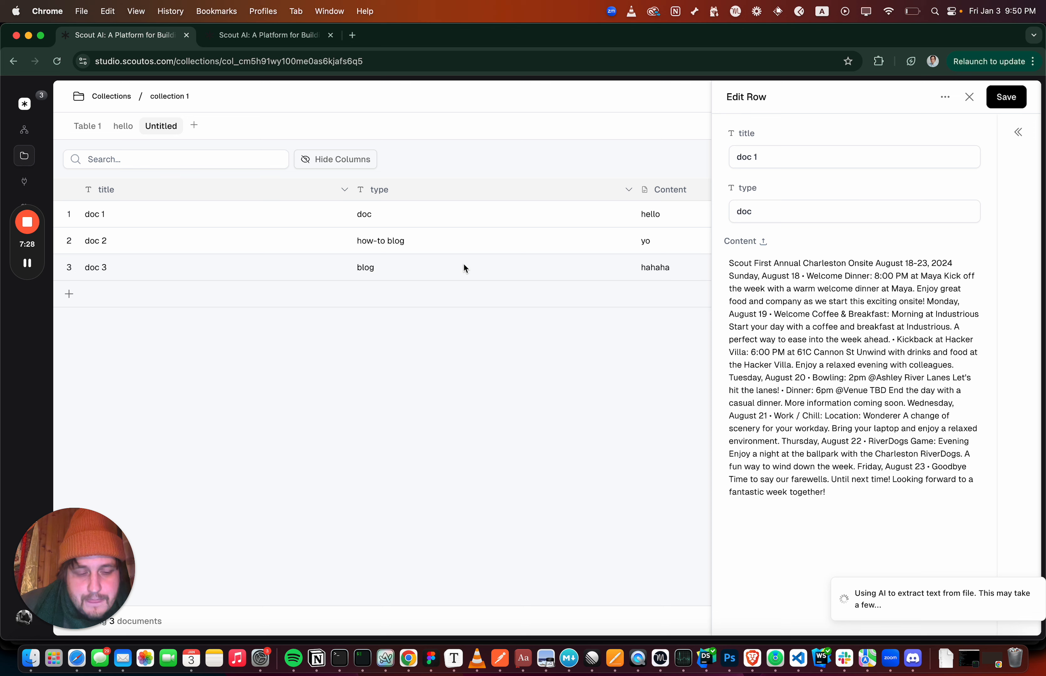